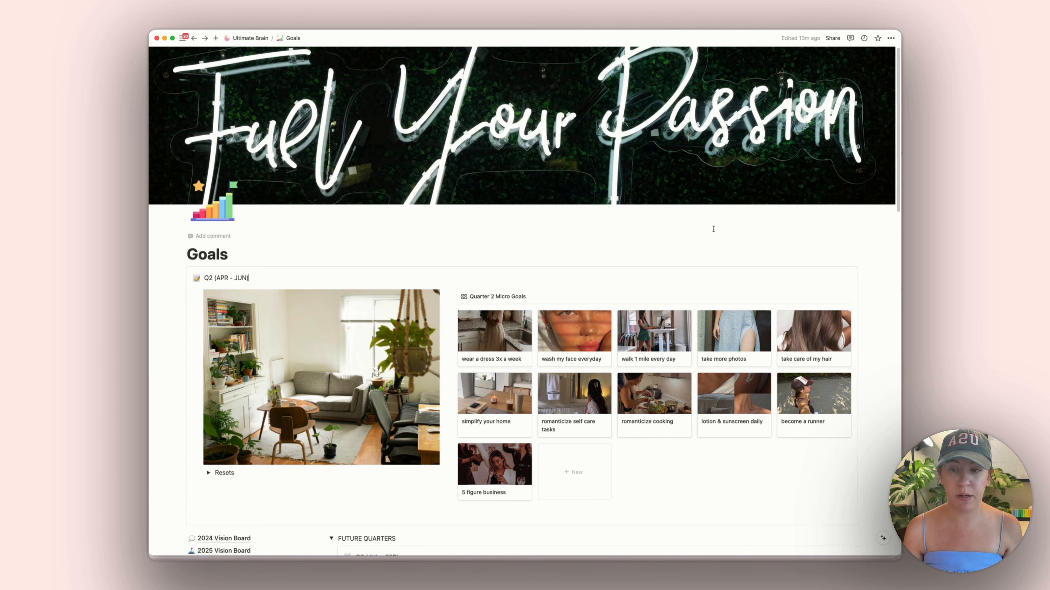
Step: Collapse the FUTURE QUARTERS toggle and move the finished Q2 (APR - JUN) callout off the Goals page into 2024 Vision Board
{"action": "scroll", "coordinate": [713, 229], "scroll_direction": "down", "scroll_amount": 1}
{"action": "scroll", "coordinate": [713, 229], "scroll_direction": "down", "scroll_amount": 4}
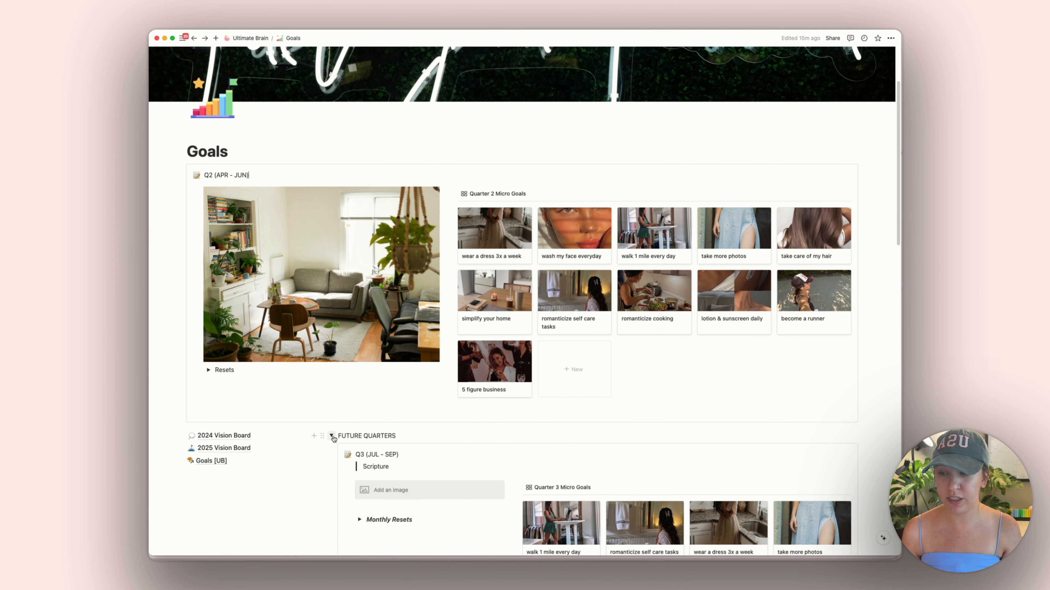
{"action": "left_click", "coordinate": [331, 435]}
{"action": "left_click_drag", "start_coordinate": [183, 171], "coordinate": [249, 419]}
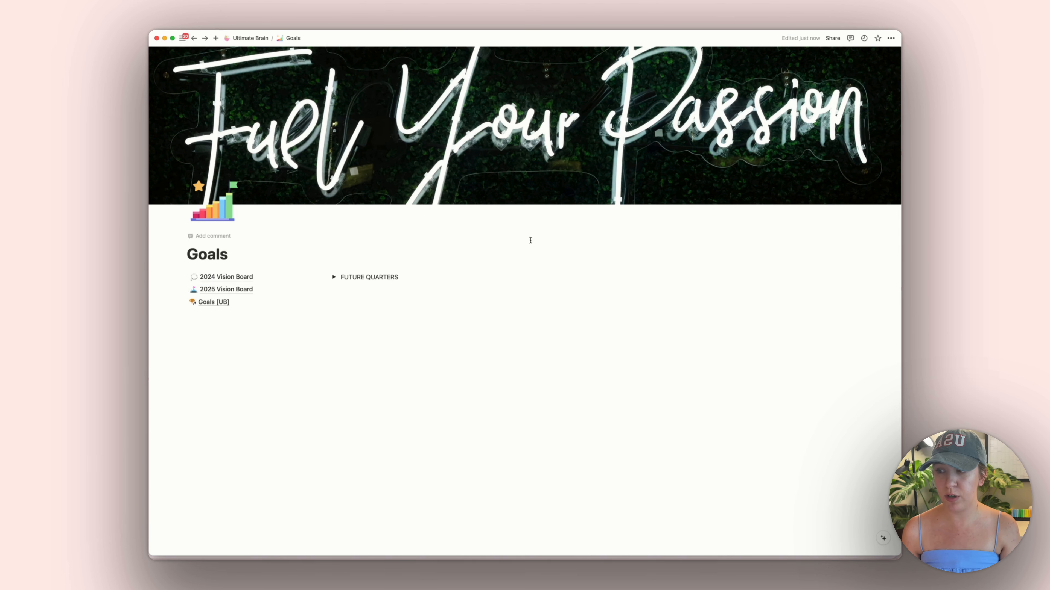
Step: Move the Q3 (JUL - SEP) callout out of FUTURE QUARTERS to directly below the Goals title, and collapse the toggle
{"action": "left_click", "coordinate": [334, 277]}
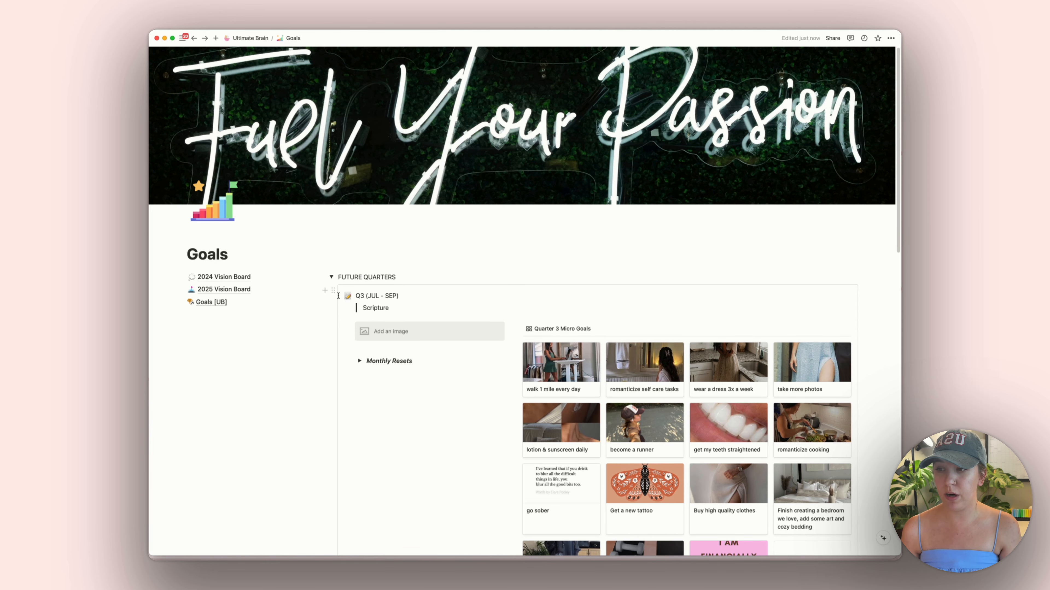
{"action": "left_click_drag", "start_coordinate": [334, 291], "coordinate": [343, 266]}
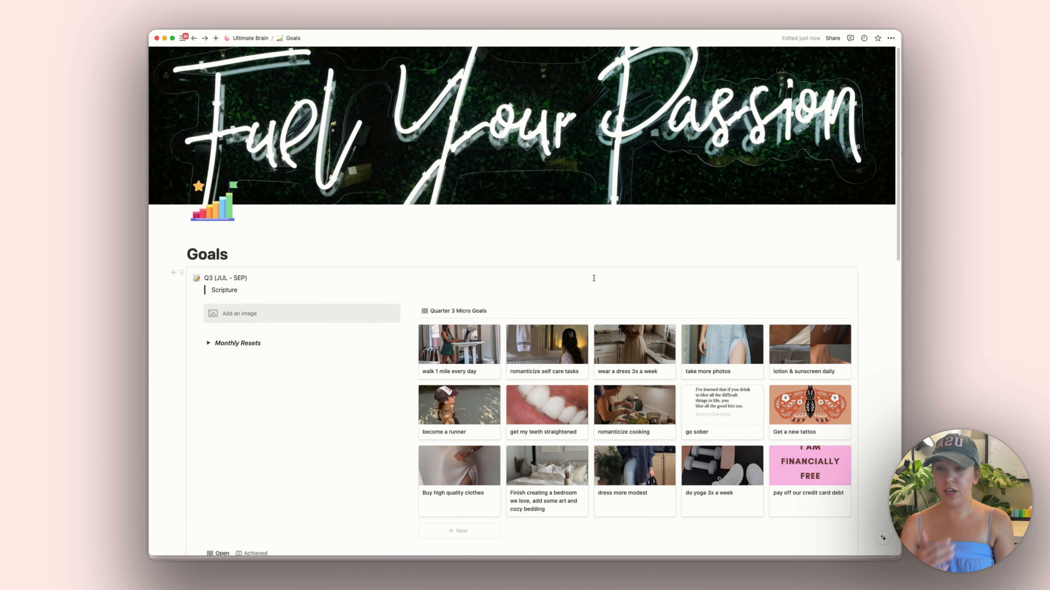
{"action": "scroll", "coordinate": [594, 279], "scroll_direction": "down", "scroll_amount": 2}
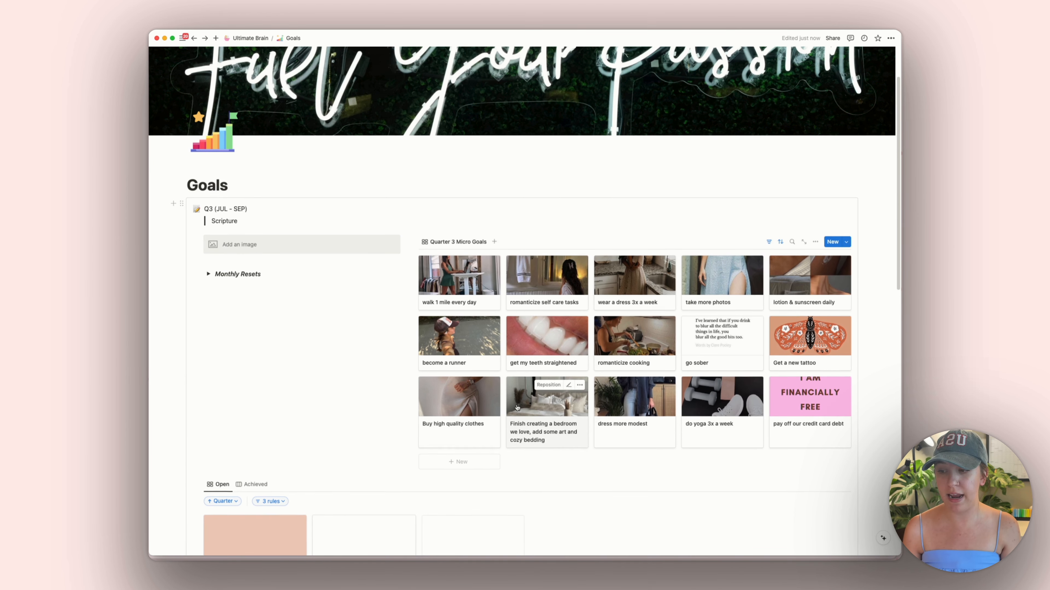
{"action": "scroll", "coordinate": [520, 397], "scroll_direction": "down", "scroll_amount": 5}
{"action": "scroll", "coordinate": [578, 322], "scroll_direction": "up", "scroll_amount": 1}
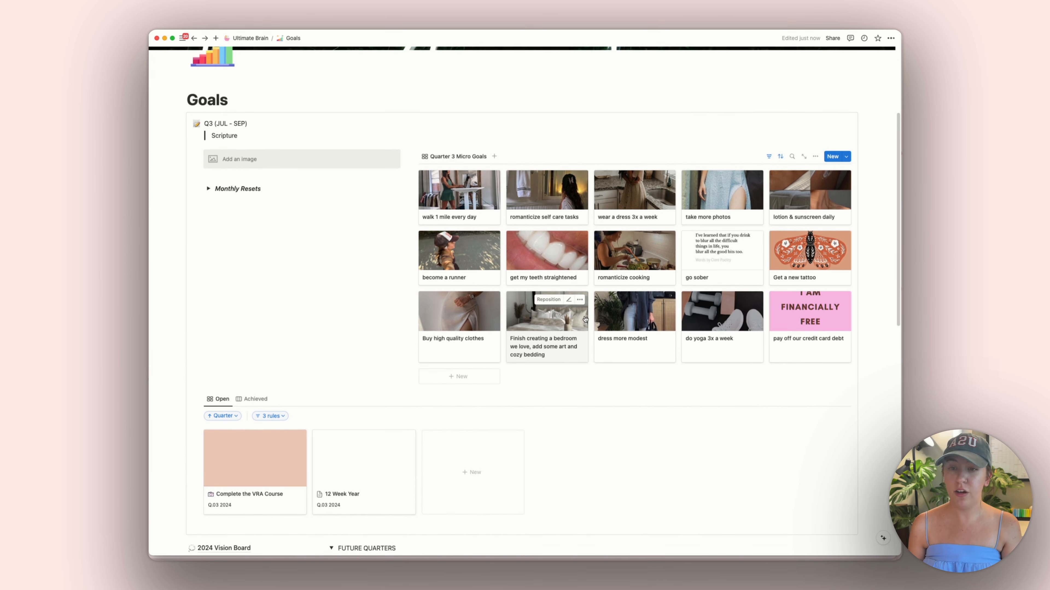
{"action": "left_click", "coordinate": [331, 550]}
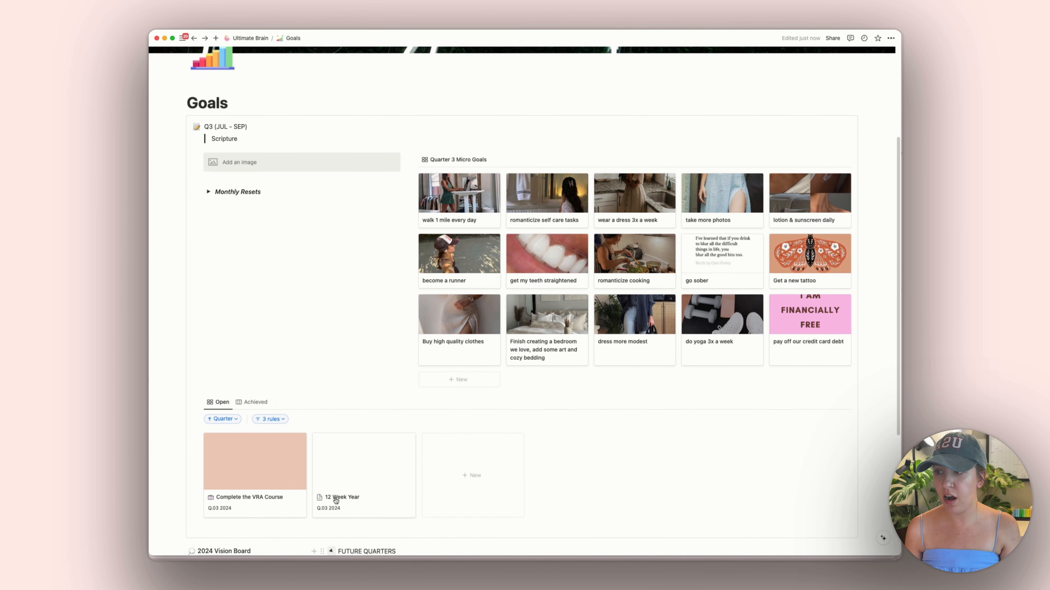
{"action": "double_click", "coordinate": [231, 140]}
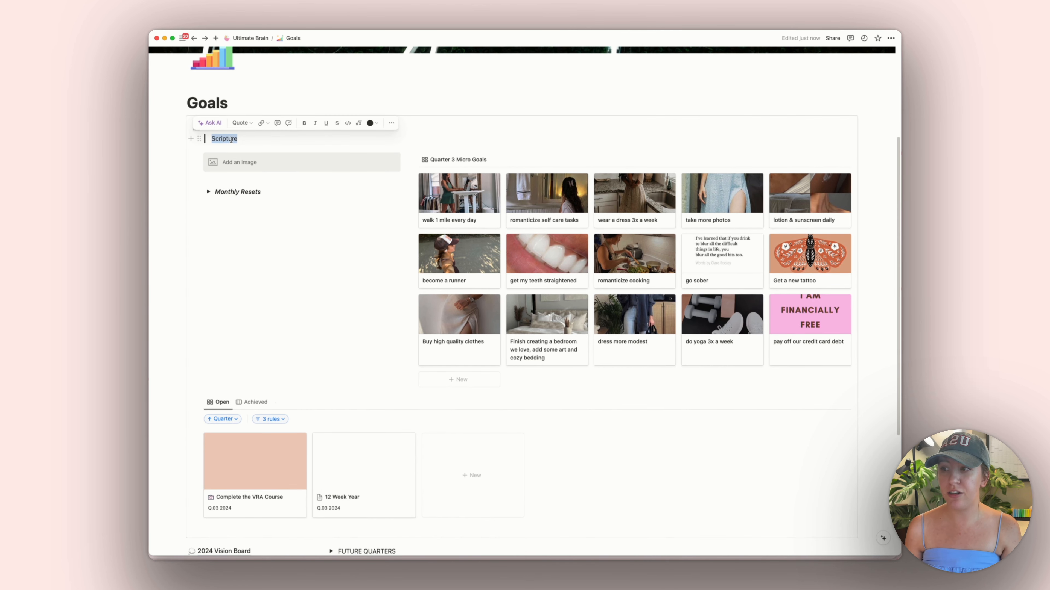
{"action": "left_click", "coordinate": [274, 142]}
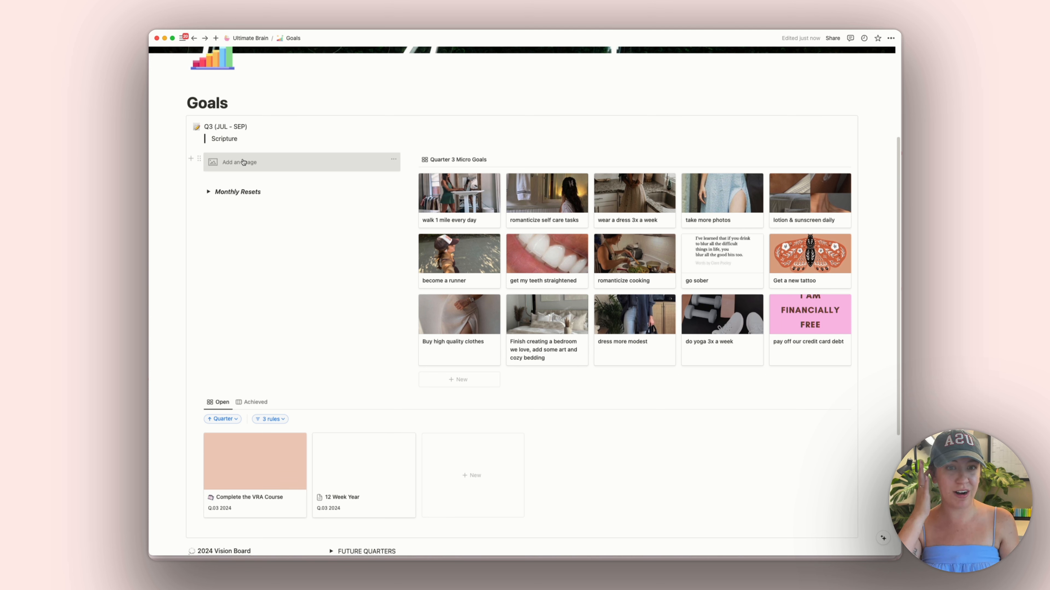
Step: Expand Monthly Resets in the Q3 callout, review the July Monthly Reset page, and return to the Goals page
{"action": "left_click", "coordinate": [209, 191]}
{"action": "mouse_move", "coordinate": [263, 206]}
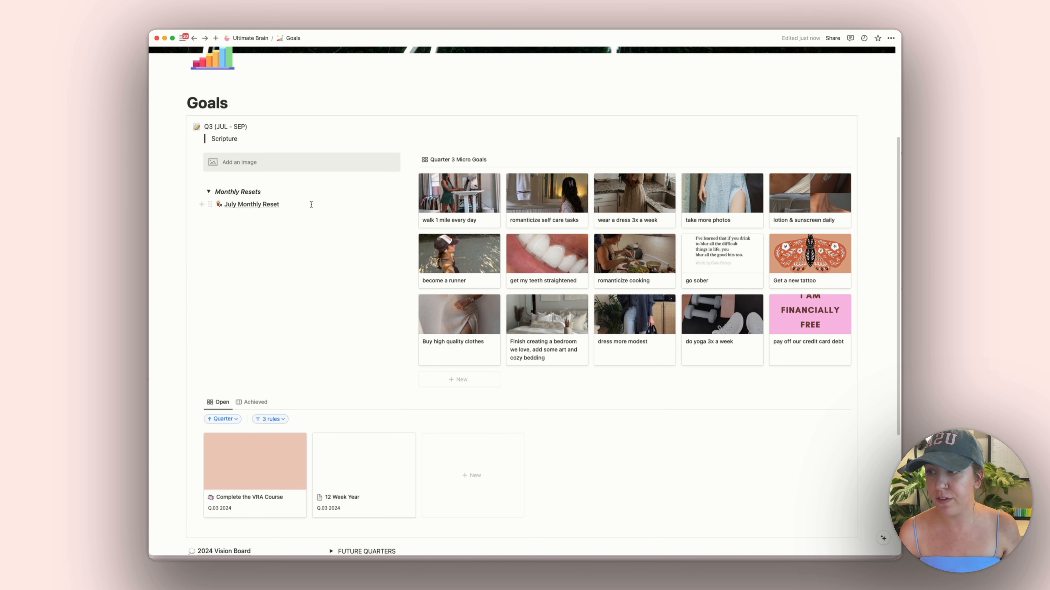
{"action": "left_click", "coordinate": [261, 205]}
{"action": "scroll", "coordinate": [675, 353], "scroll_direction": "down", "scroll_amount": 5}
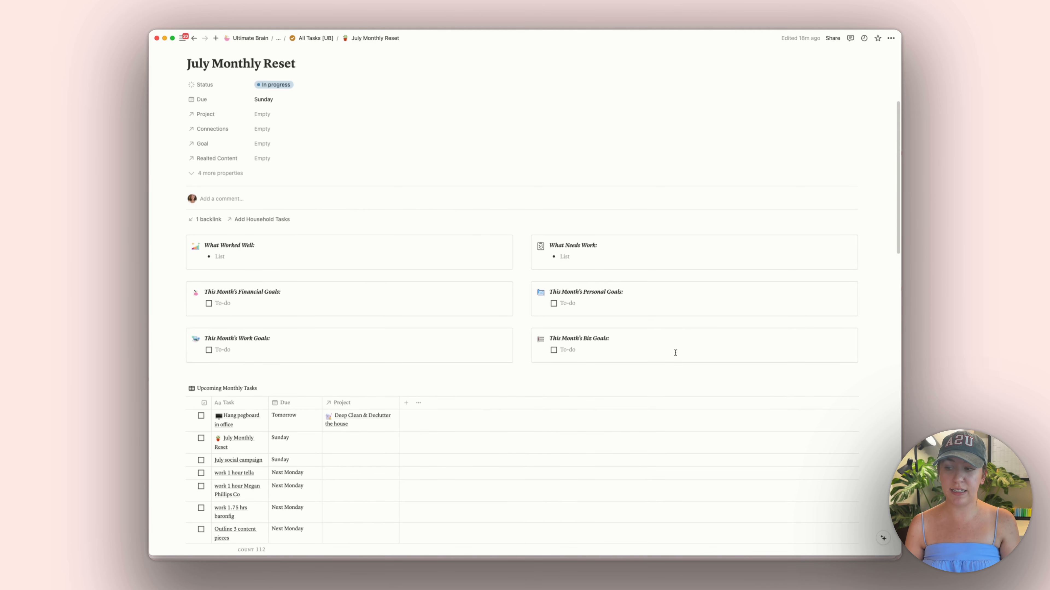
{"action": "scroll", "coordinate": [675, 353], "scroll_direction": "up", "scroll_amount": 1}
{"action": "scroll", "coordinate": [612, 305], "scroll_direction": "up", "scroll_amount": 5}
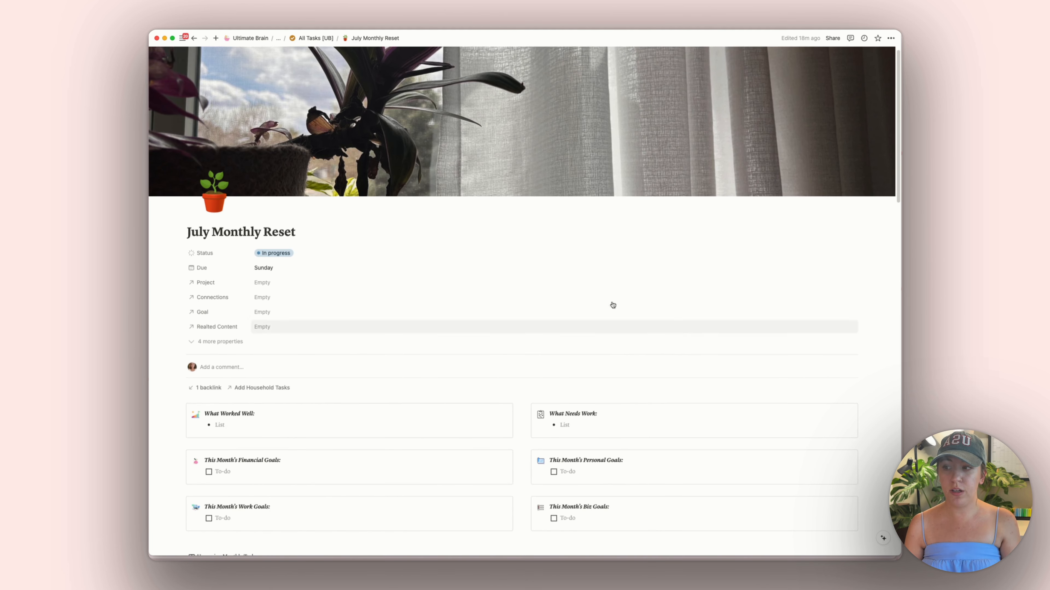
{"action": "left_click", "coordinate": [195, 38]}
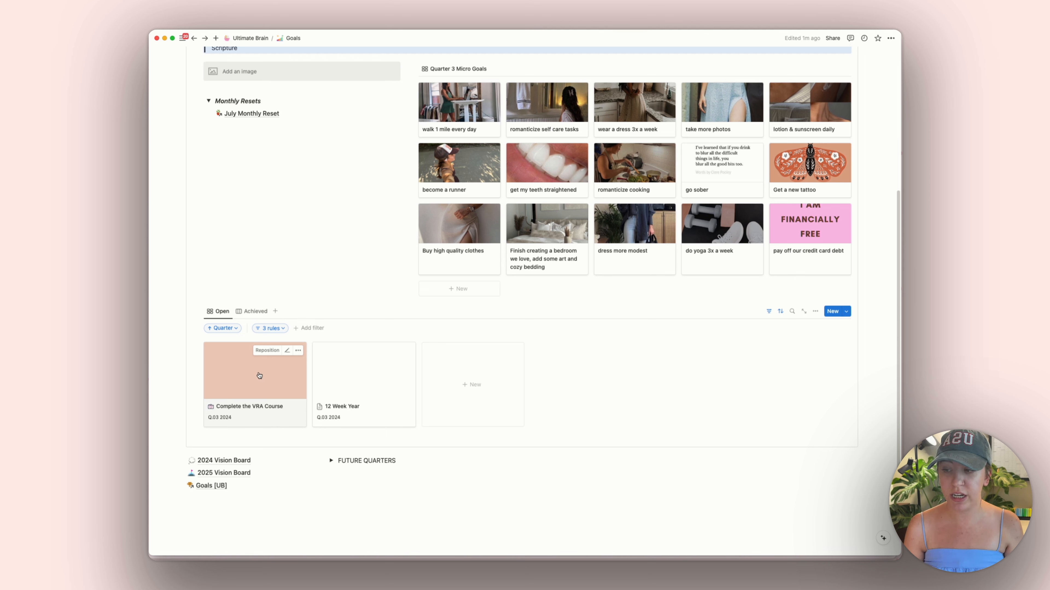
Step: Hide the sort and filter bar above the open goals gallery and open the 12 Week Year goal
{"action": "left_click", "coordinate": [769, 311]}
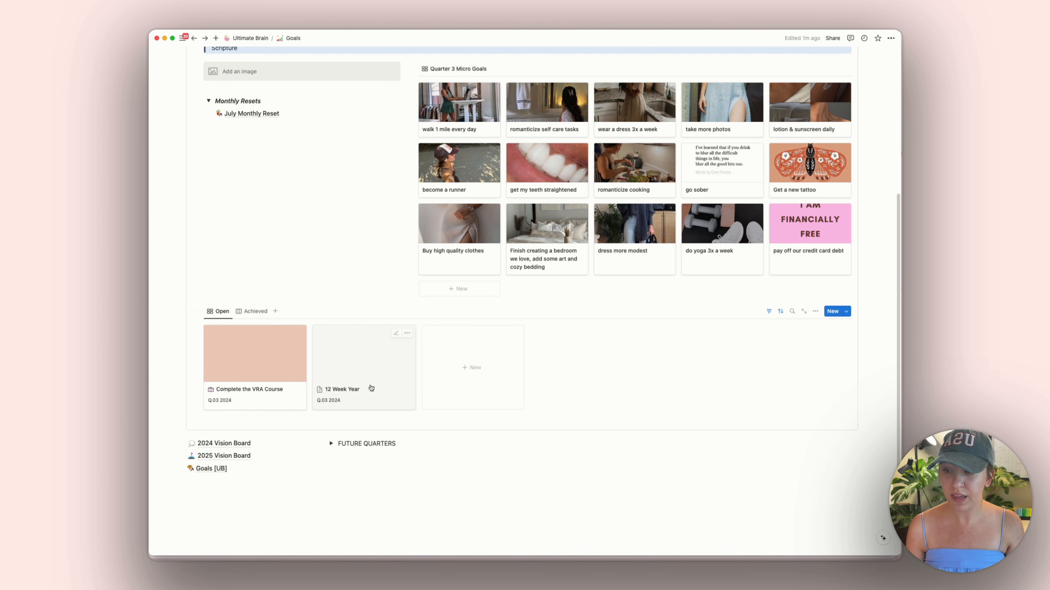
{"action": "left_click", "coordinate": [364, 364]}
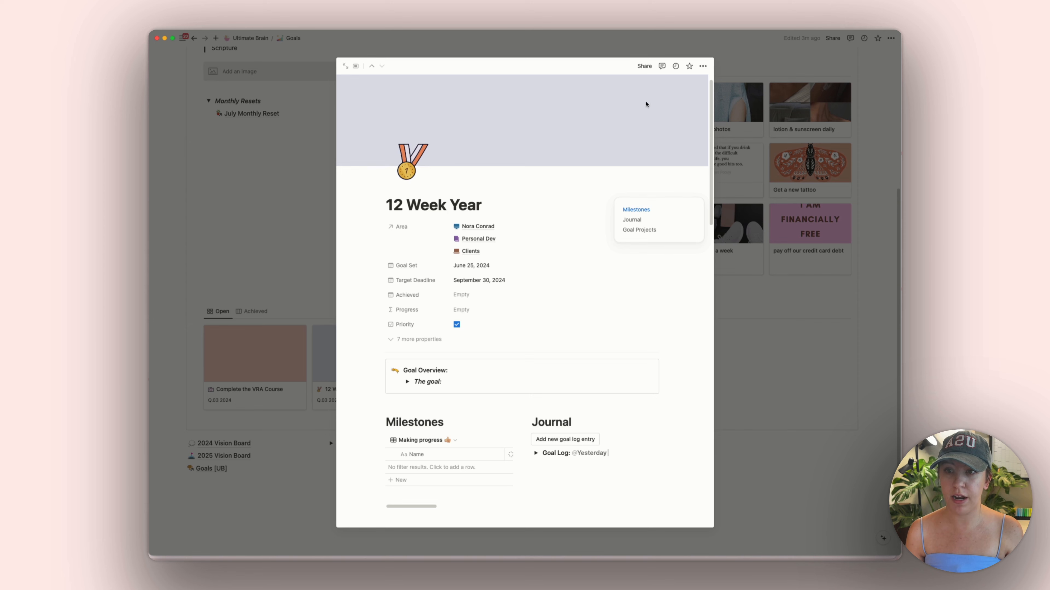
Step: Replace the 12 Week Year page's cover by uploading 10.png from the Headers folder inside Branding
{"action": "mouse_move", "coordinate": [604, 108]}
{"action": "scroll", "coordinate": [622, 107], "scroll_direction": "up", "scroll_amount": 1}
{"action": "left_click", "coordinate": [617, 86]}
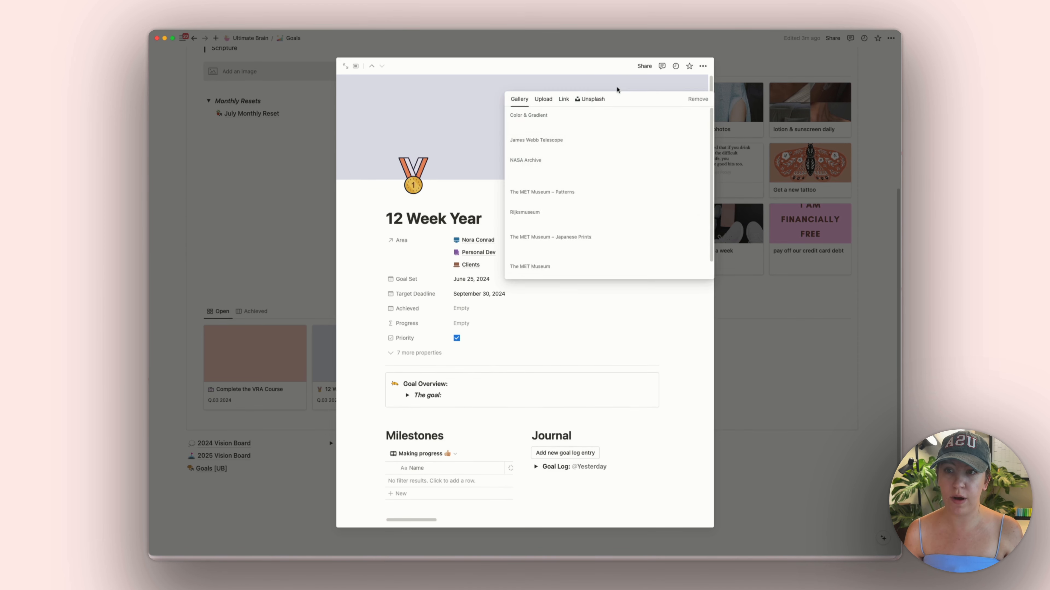
{"action": "left_click", "coordinate": [543, 99]}
{"action": "left_click", "coordinate": [583, 121]}
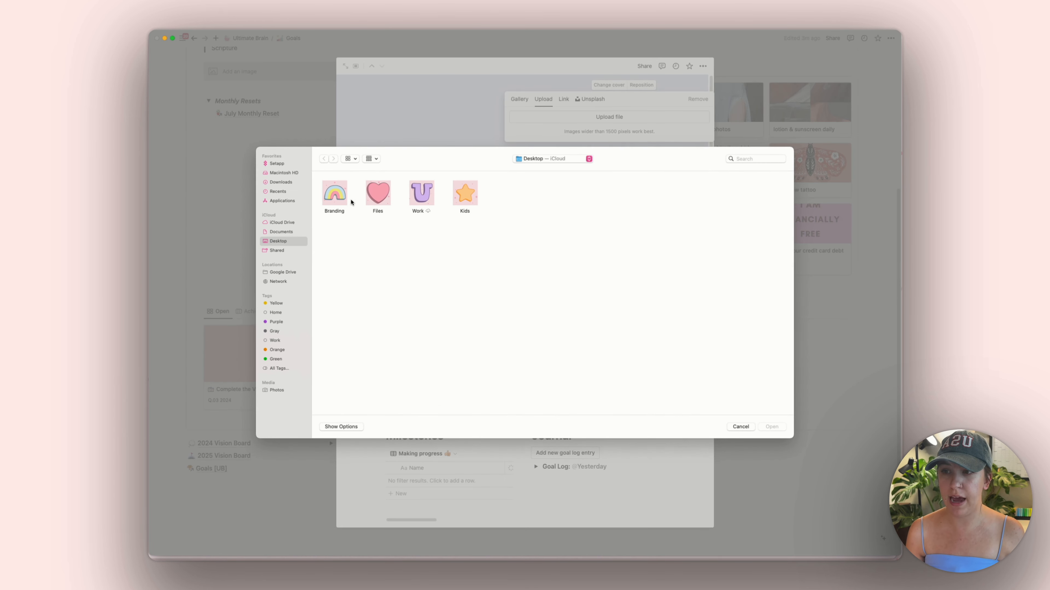
{"action": "double_click", "coordinate": [338, 199]}
{"action": "double_click", "coordinate": [326, 247]}
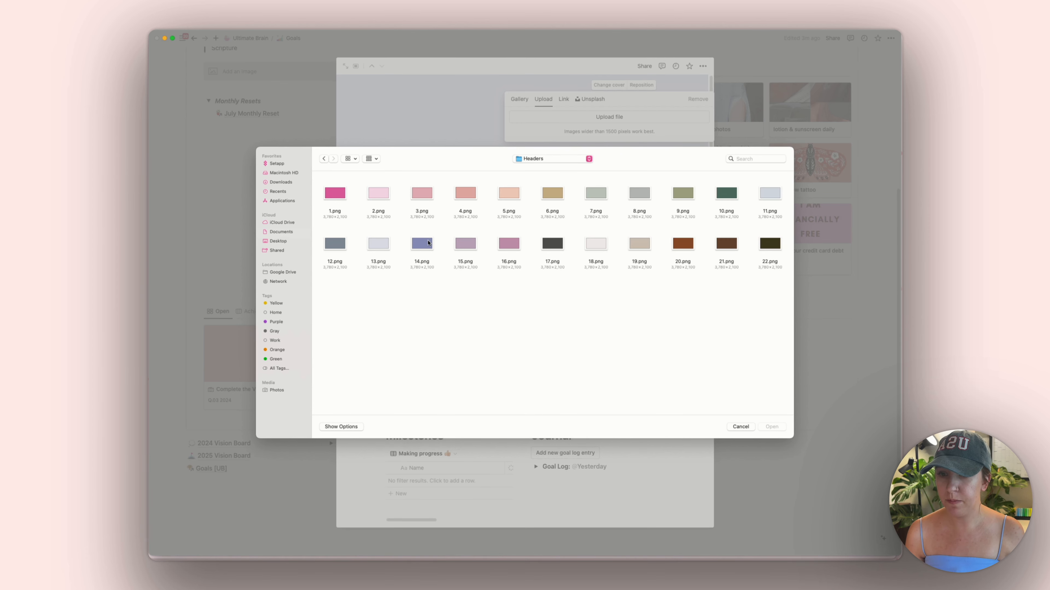
{"action": "double_click", "coordinate": [726, 193]}
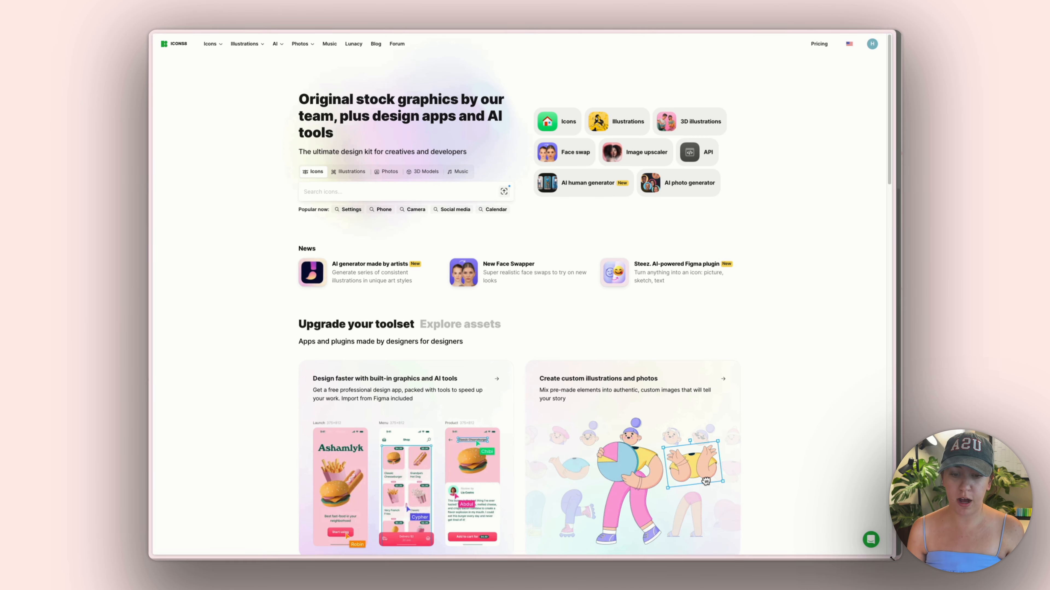
{"action": "left_click", "coordinate": [395, 192]}
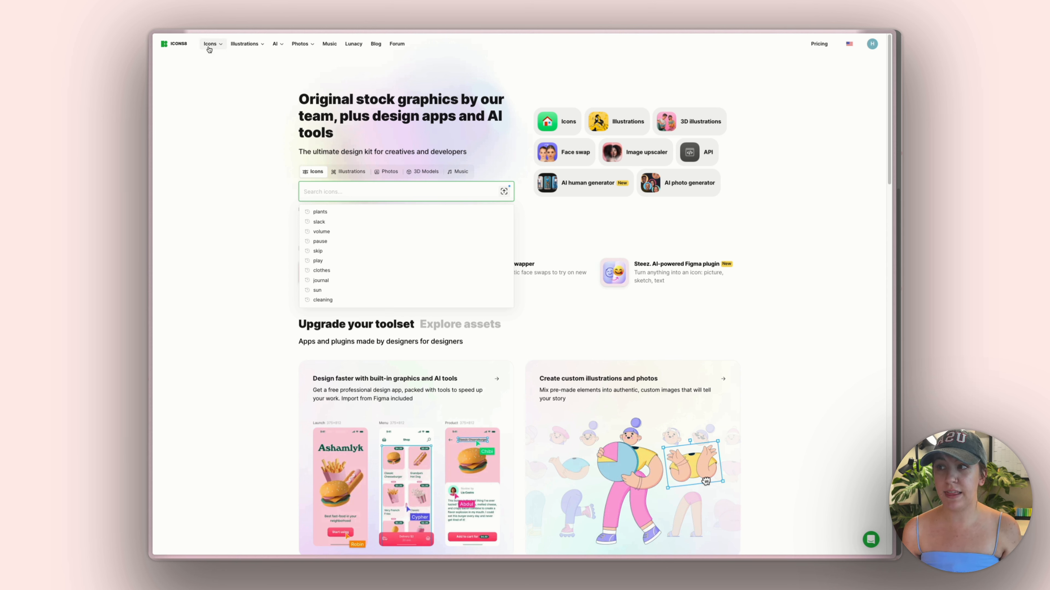
{"action": "left_click", "coordinate": [218, 46]}
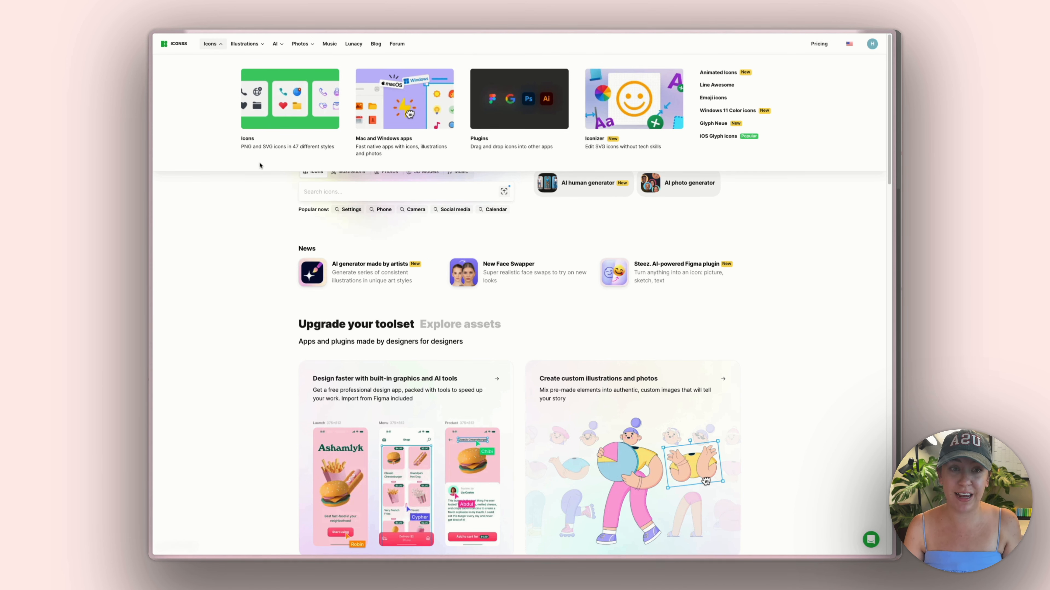
{"action": "left_click", "coordinate": [252, 45]}
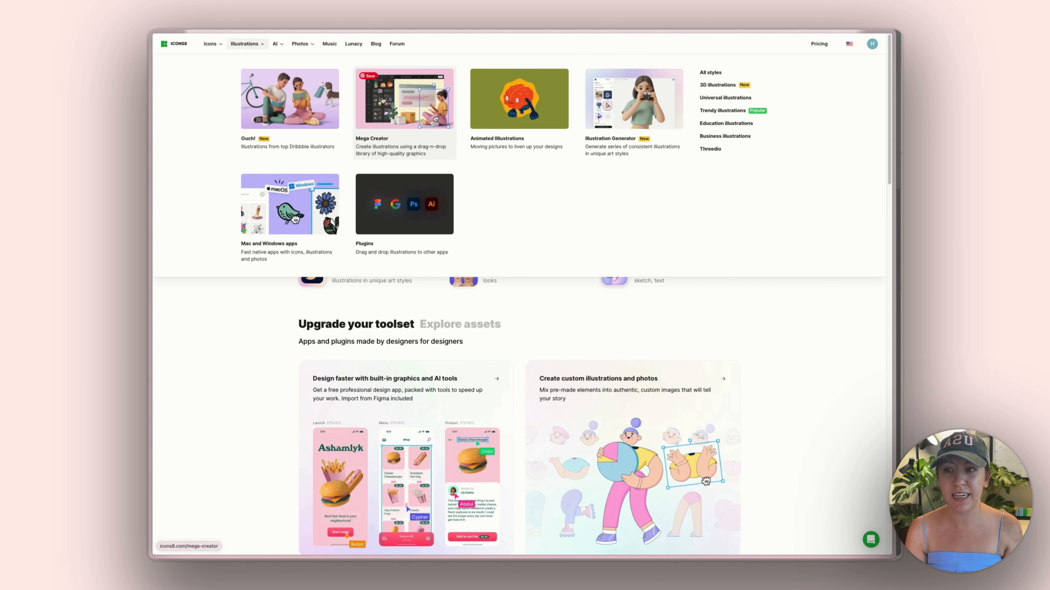
{"action": "left_click", "coordinate": [277, 46]}
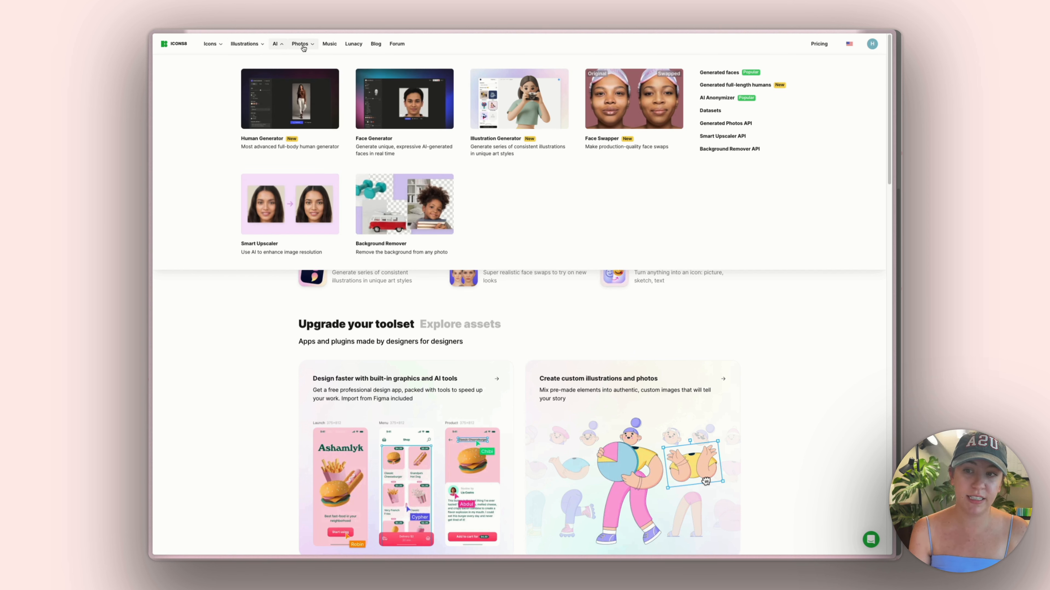
{"action": "left_click", "coordinate": [304, 48]}
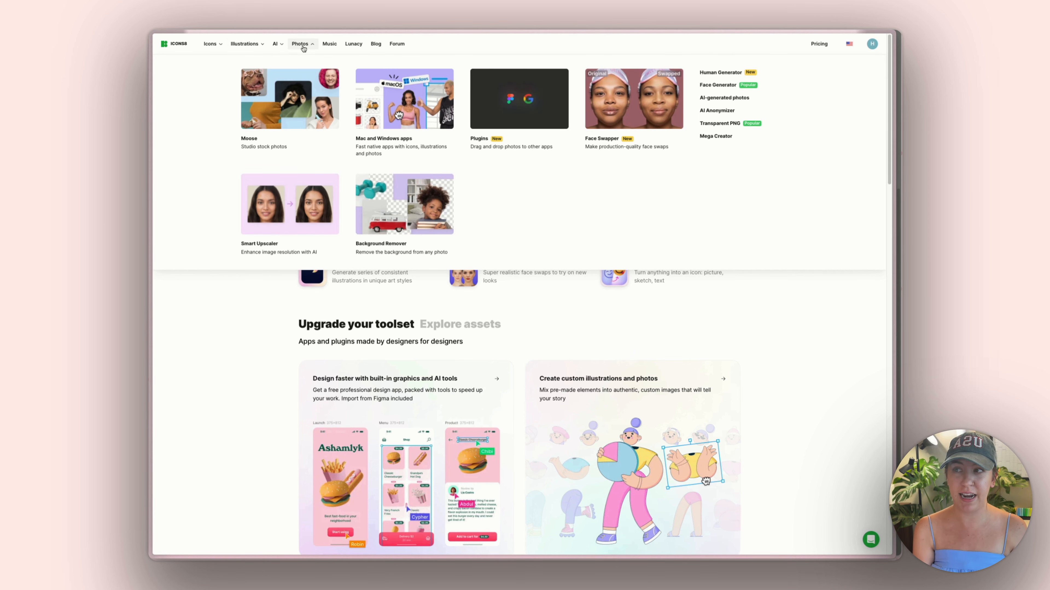
{"action": "left_click", "coordinate": [329, 44]}
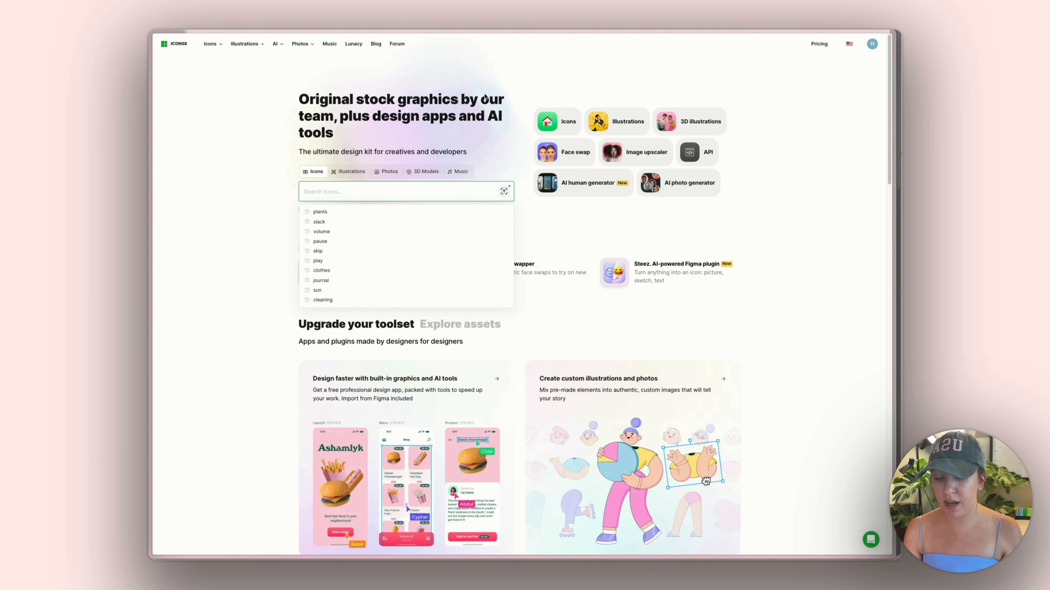
Step: Search the Icons8 library for "12 weeks" and browse the matching icons
{"action": "type", "text": "12"}
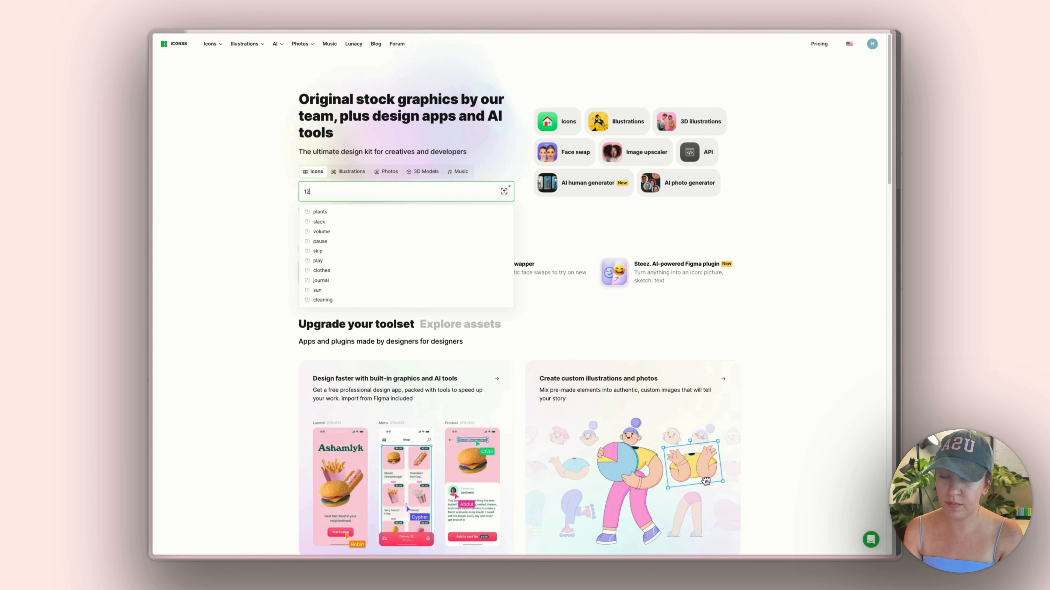
{"action": "type", "text": " weeks"}
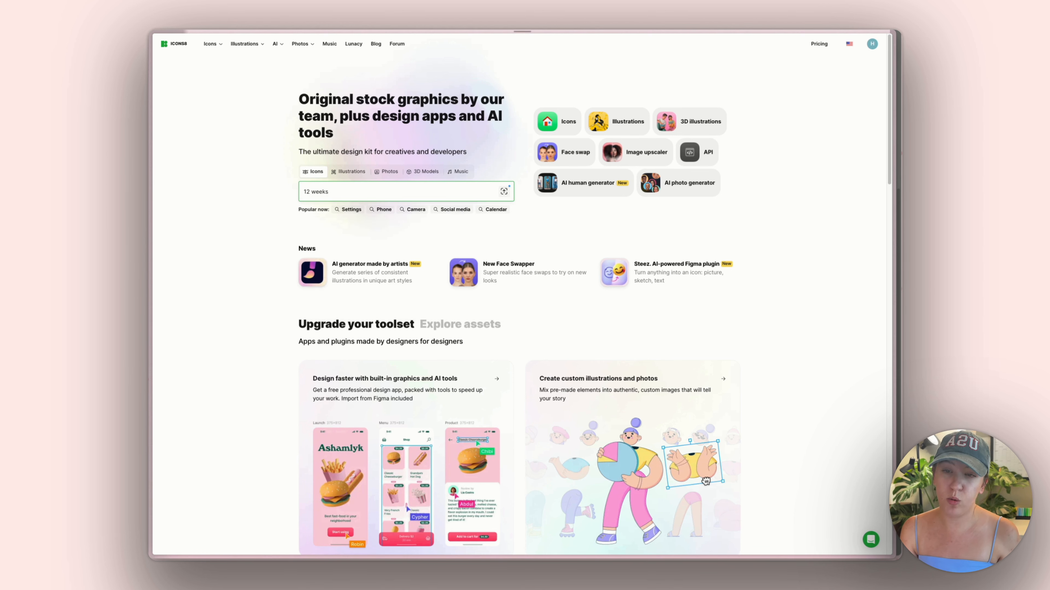
{"action": "key", "text": "Return"}
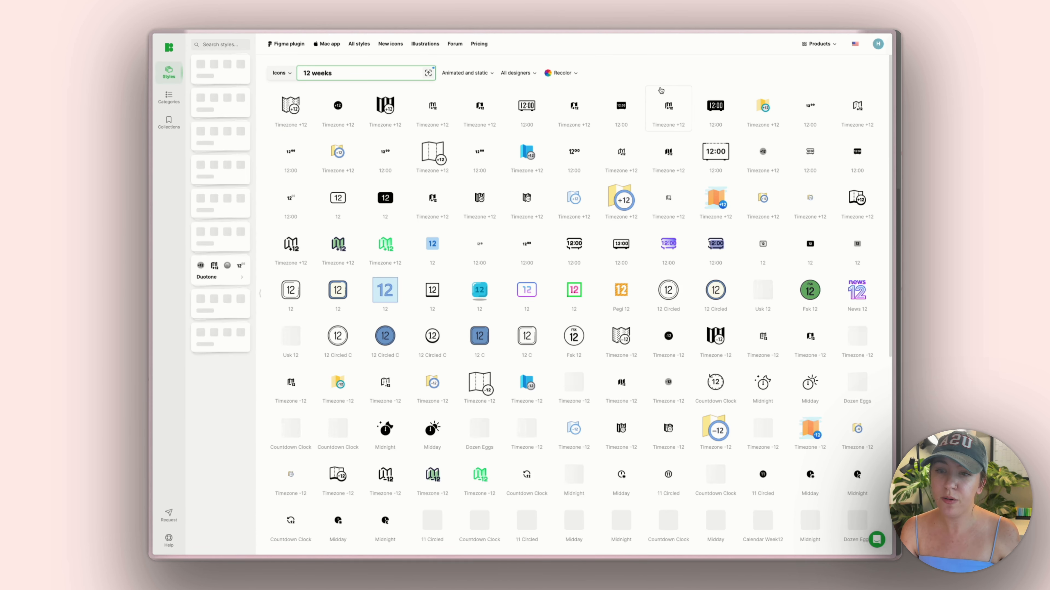
{"action": "scroll", "coordinate": [653, 248], "scroll_direction": "down", "scroll_amount": 1}
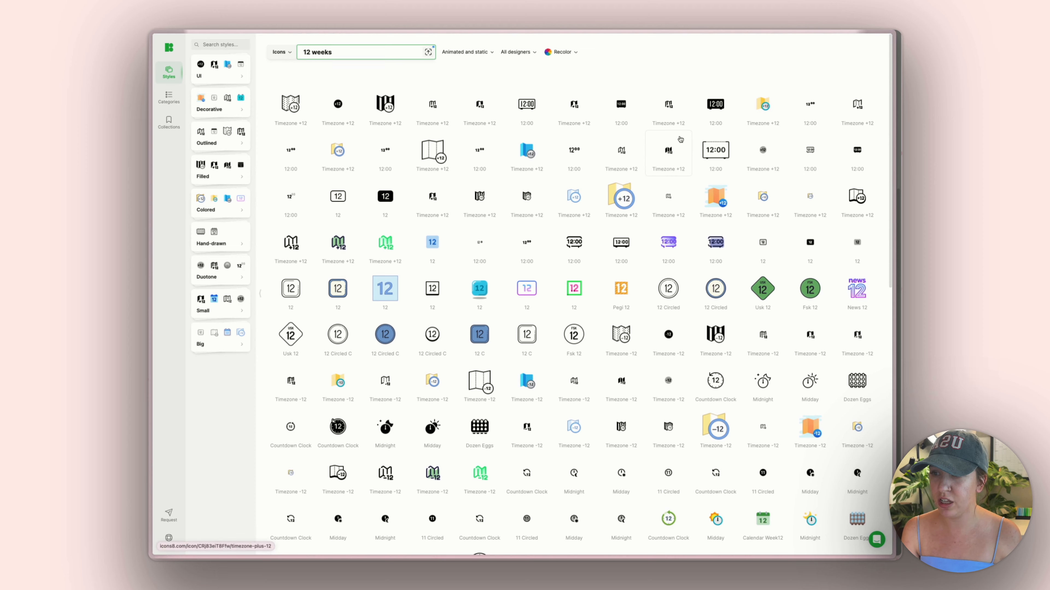
{"action": "scroll", "coordinate": [646, 347], "scroll_direction": "down", "scroll_amount": 2}
{"action": "scroll", "coordinate": [646, 345], "scroll_direction": "up", "scroll_amount": 3}
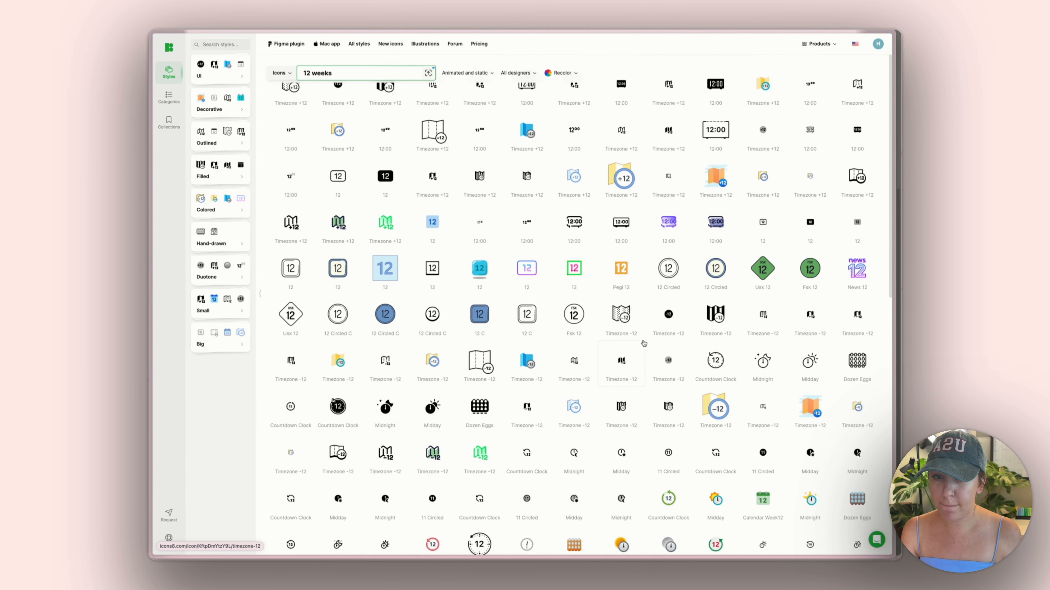
Step: Search the icons for "quarter" instead and open the details of the pink pie graph chart icon
{"action": "double_click", "coordinate": [352, 72]}
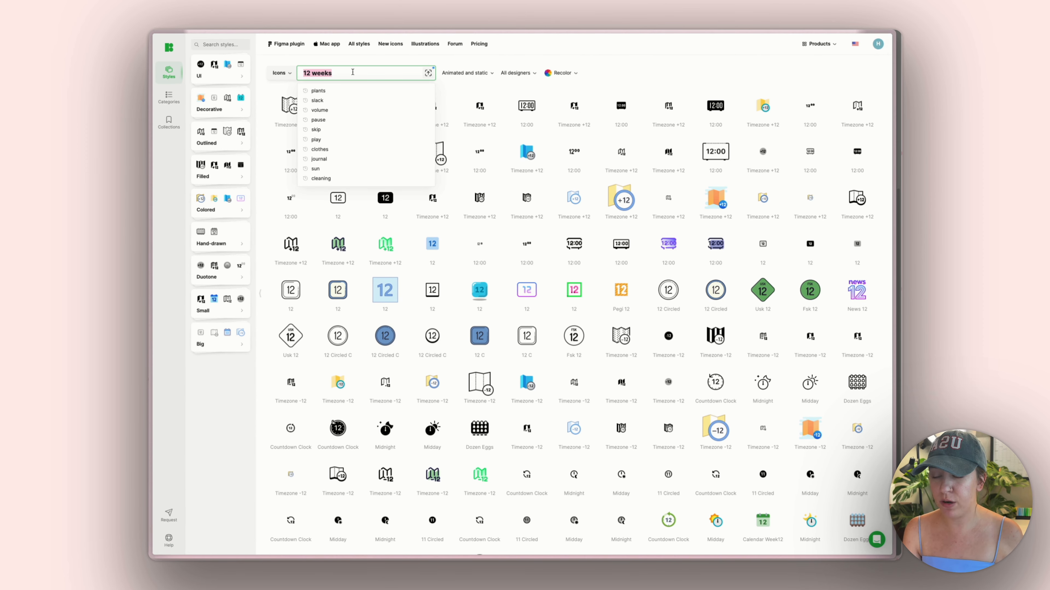
{"action": "type", "text": "quarter"}
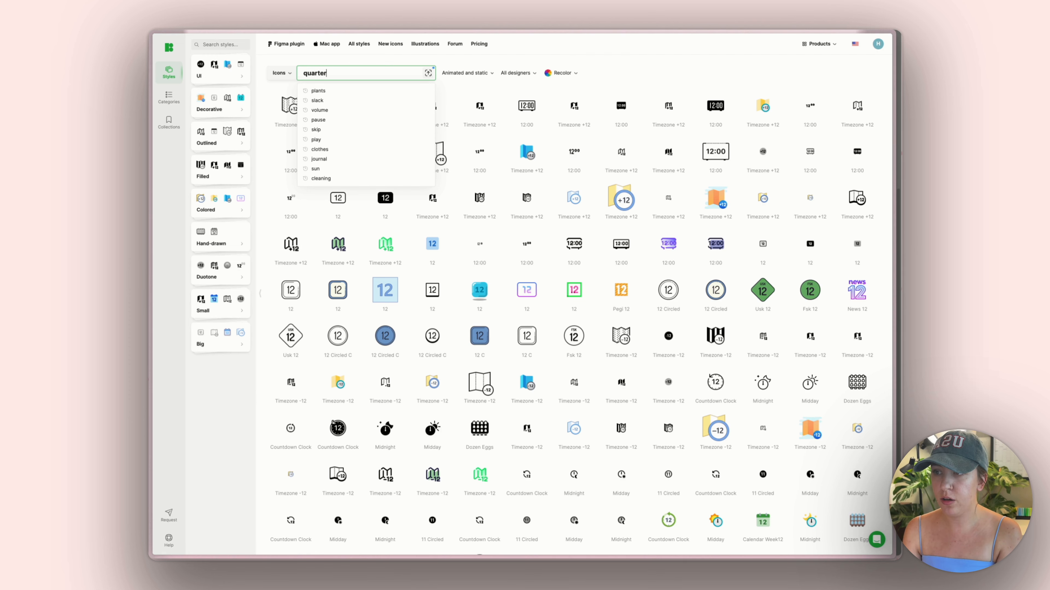
{"action": "key", "text": "Return"}
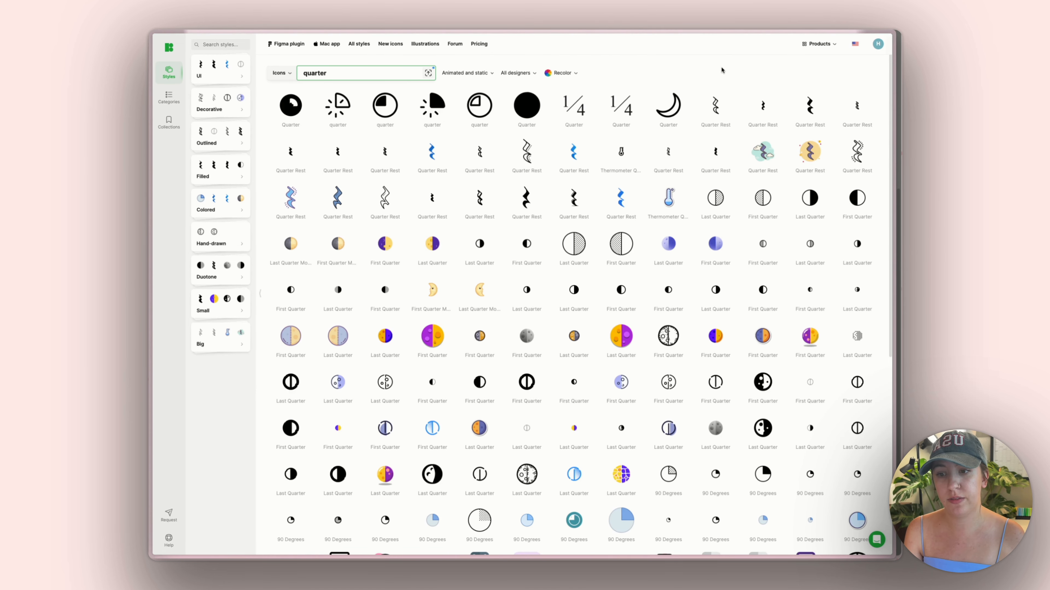
{"action": "scroll", "coordinate": [710, 83], "scroll_direction": "down", "scroll_amount": 5}
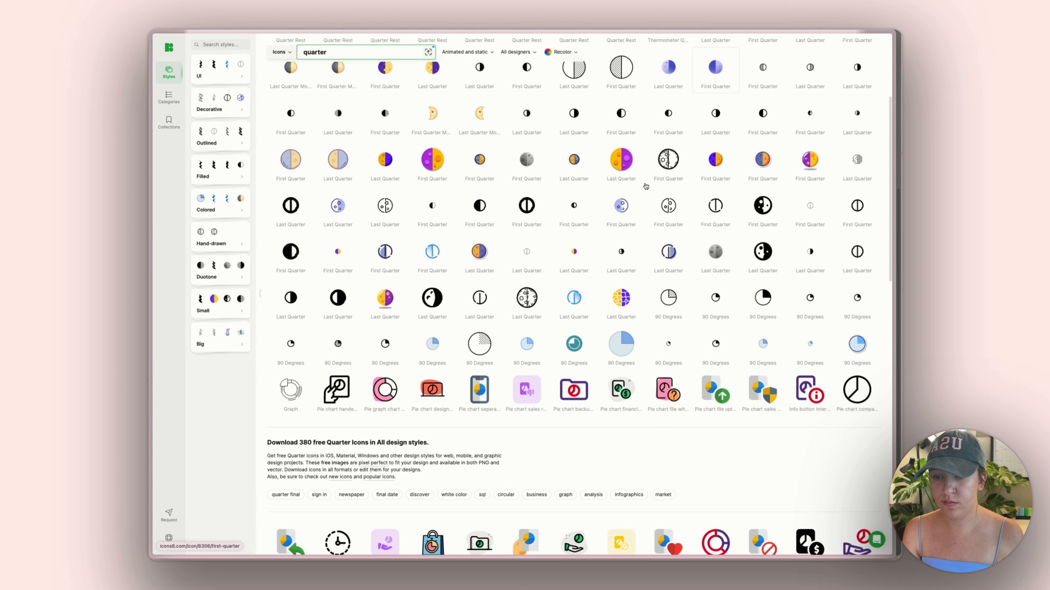
{"action": "left_click", "coordinate": [388, 390]}
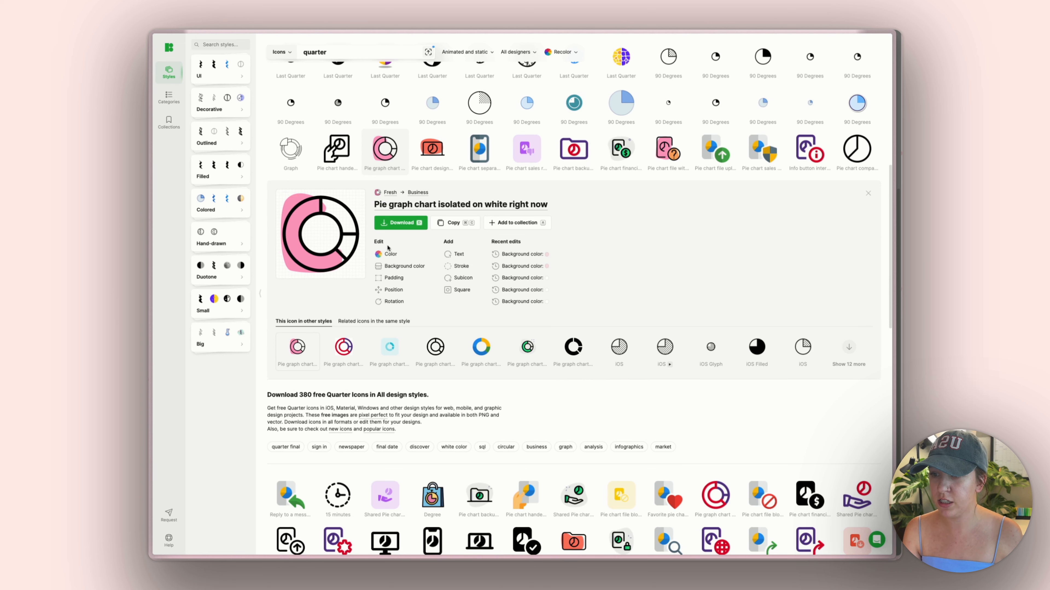
Step: Recolor the pink area of the pie graph chart icon to the recently used pale pink #FBE4EA
{"action": "left_click", "coordinate": [391, 253]}
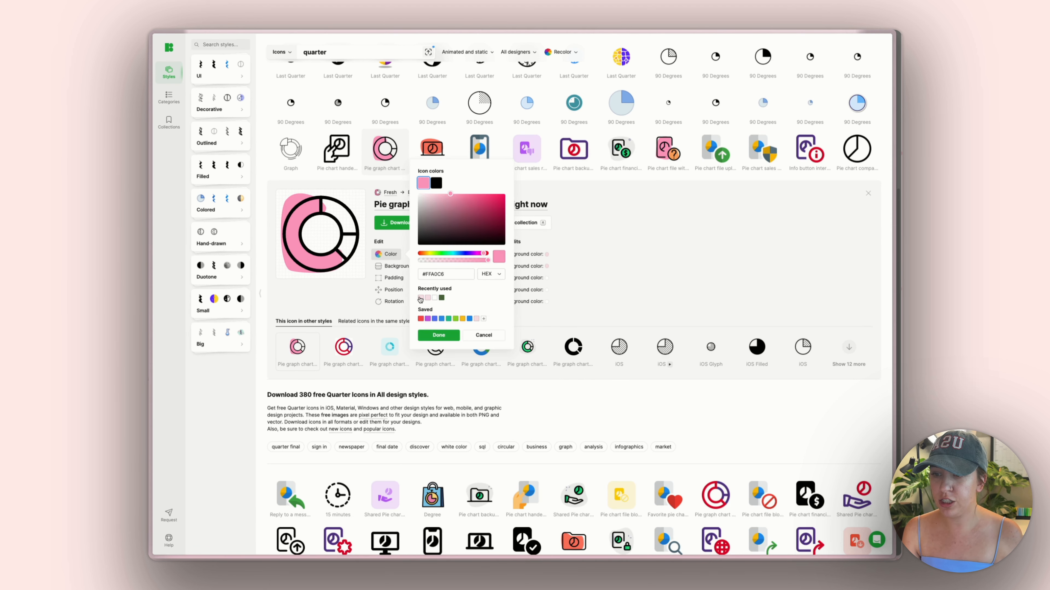
{"action": "left_click", "coordinate": [420, 298]}
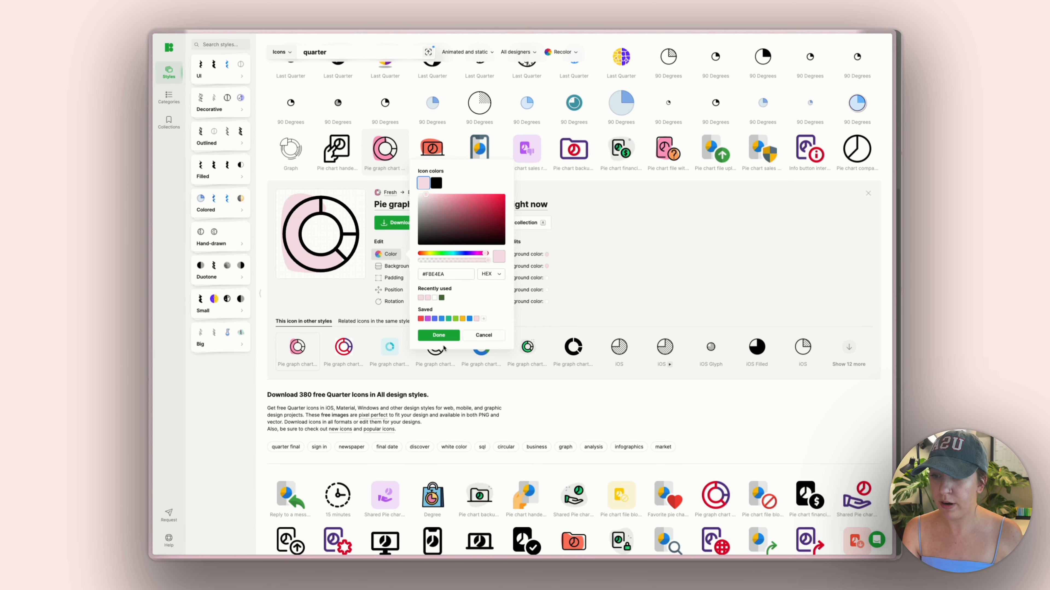
{"action": "left_click", "coordinate": [441, 335]}
{"action": "scroll", "coordinate": [457, 247], "scroll_direction": "down", "scroll_amount": 1}
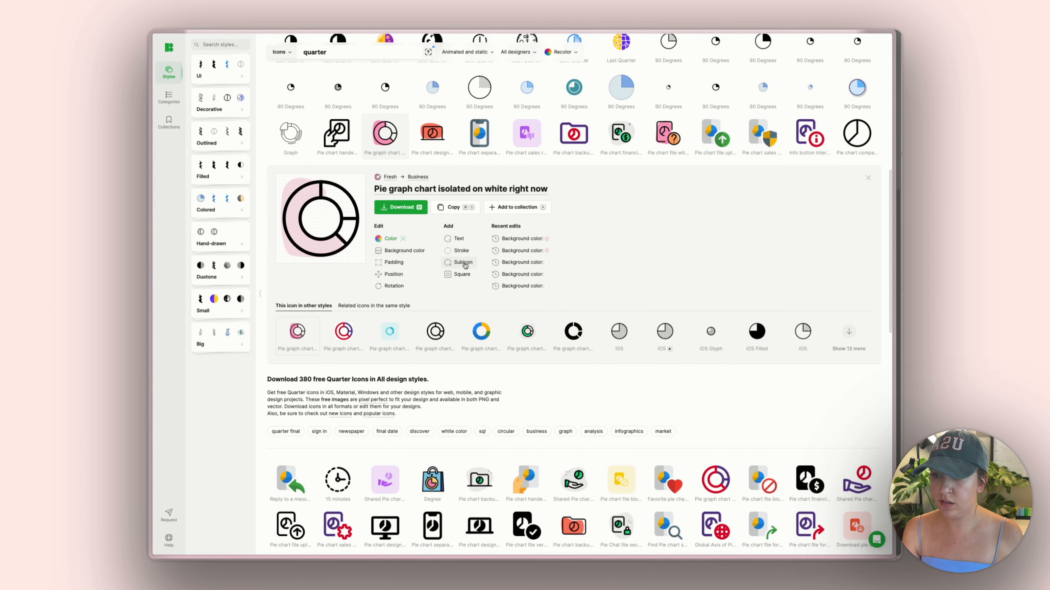
Step: Add a black circular-arrow subicon at the centre of the pie chart icon and download it as a 448×448 PNG
{"action": "left_click", "coordinate": [463, 263]}
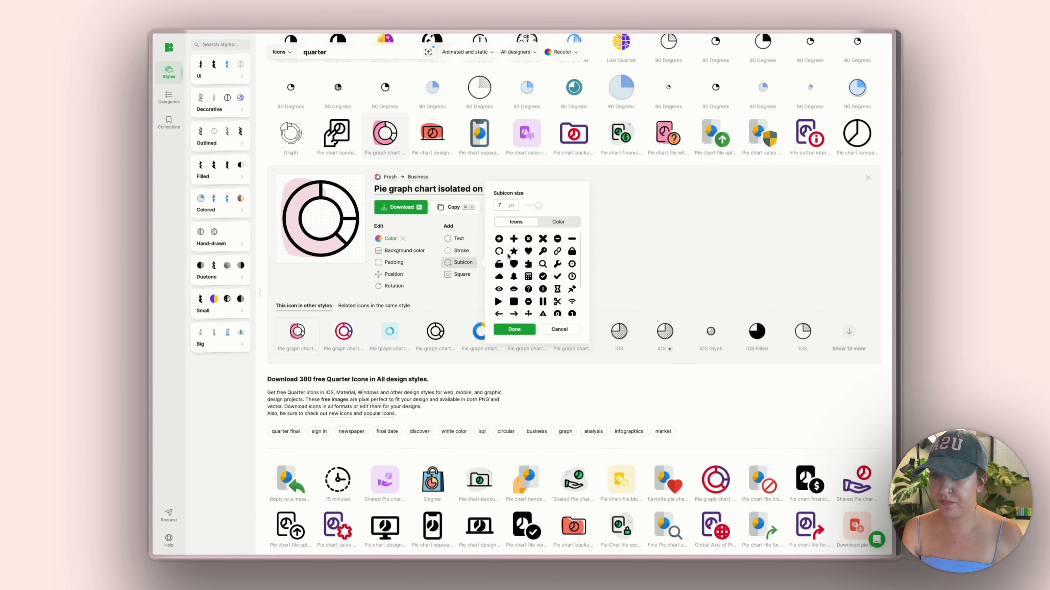
{"action": "left_click", "coordinate": [500, 252]}
{"action": "left_click_drag", "start_coordinate": [338, 248], "coordinate": [321, 221]}
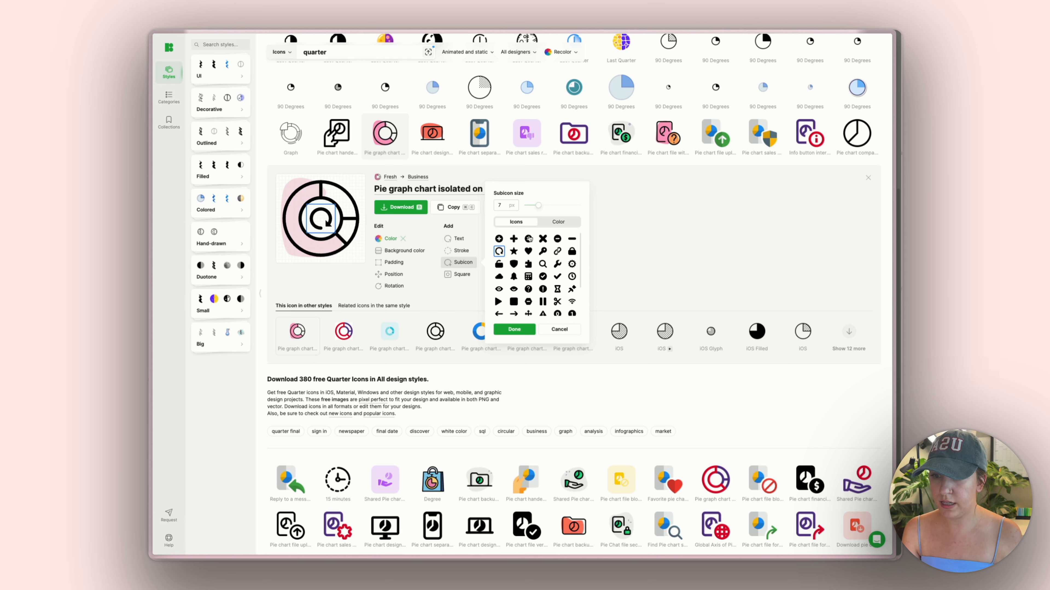
{"action": "left_click", "coordinate": [562, 223]}
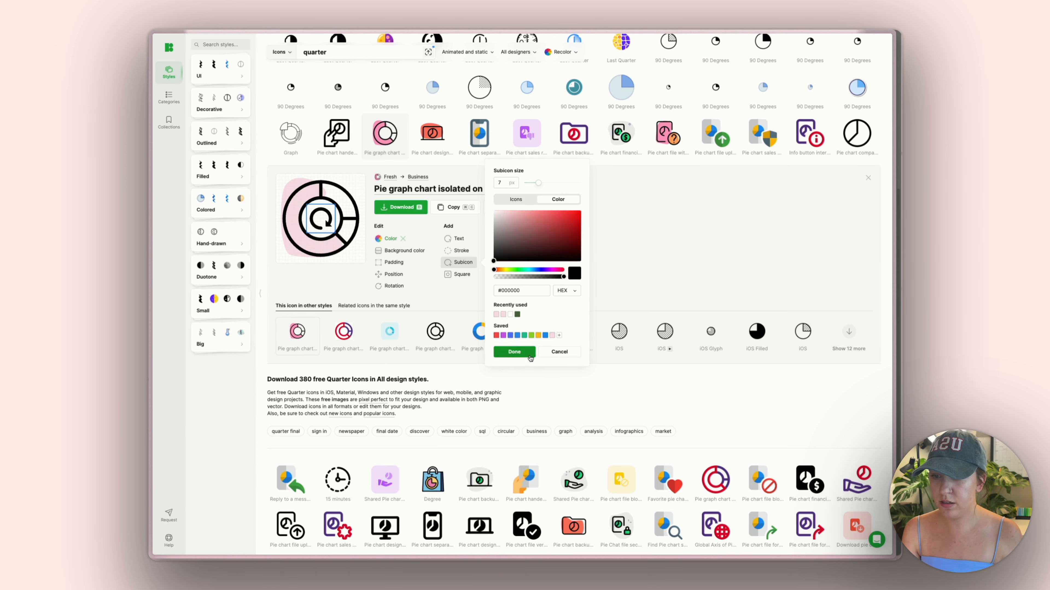
{"action": "left_click", "coordinate": [514, 351]}
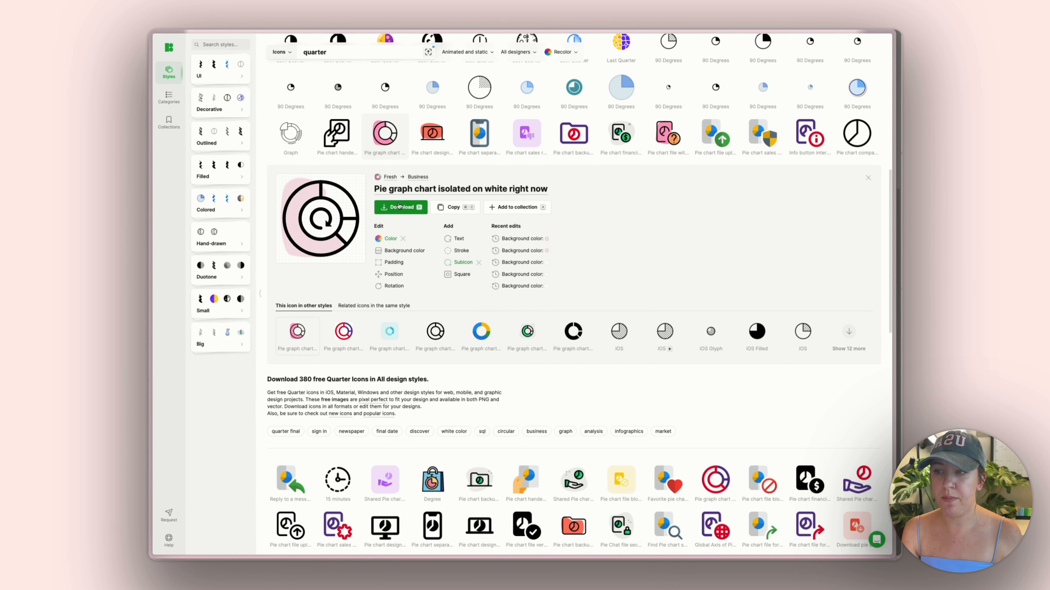
{"action": "left_click", "coordinate": [406, 212]}
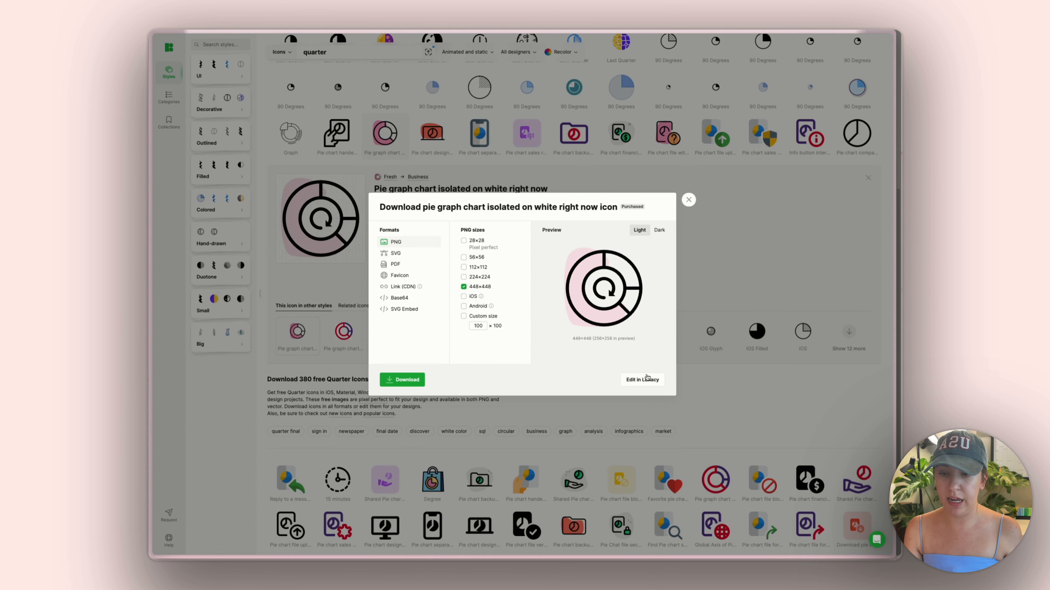
{"action": "left_click", "coordinate": [407, 380]}
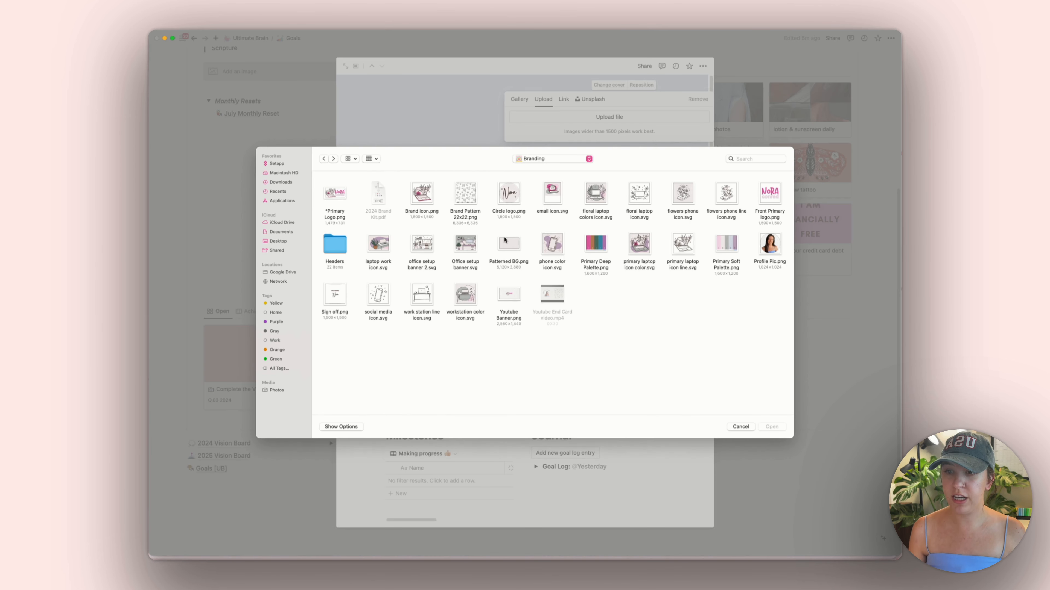
Step: Replace the 12 Week Year page's cover with Patterned BG.png from the Branding folder
{"action": "double_click", "coordinate": [504, 239]}
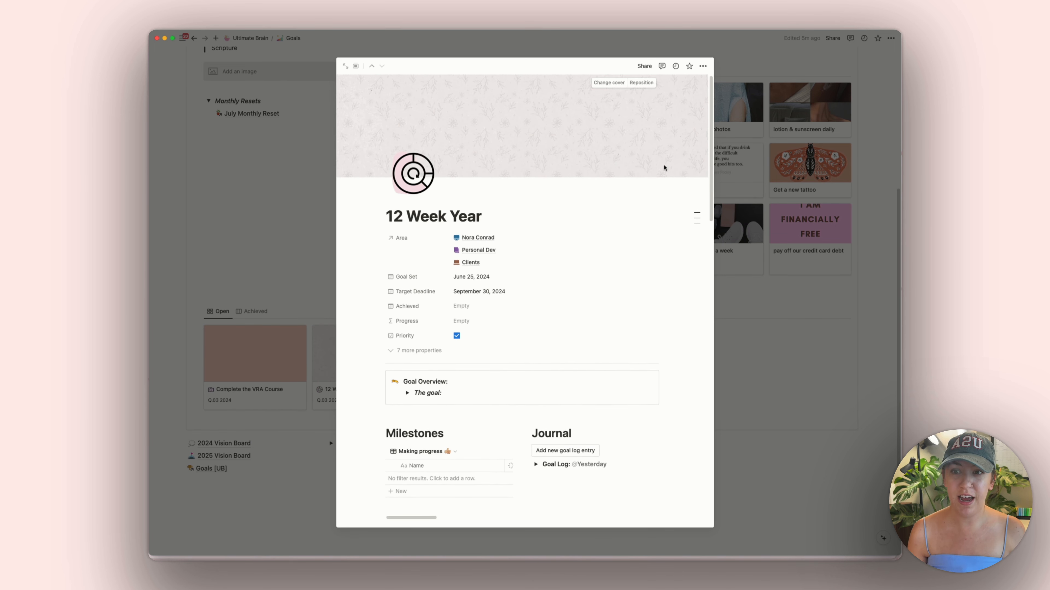
{"action": "left_click", "coordinate": [501, 220]}
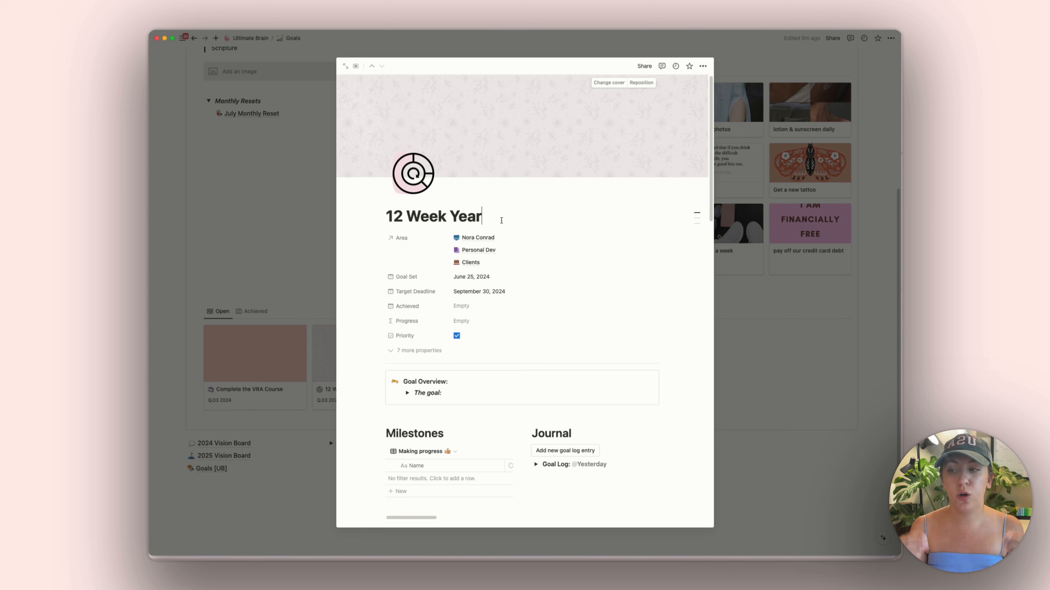
Step: Add a milestone named "10k Subscribers on Youtube" to the 12 Week Year goal
{"action": "scroll", "coordinate": [501, 220], "scroll_direction": "down", "scroll_amount": 5}
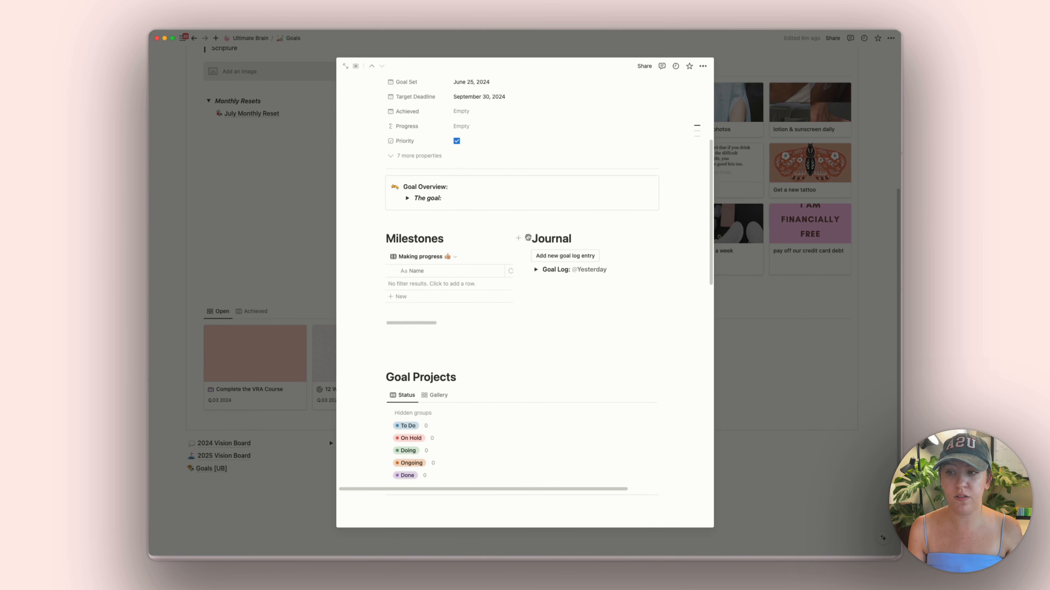
{"action": "scroll", "coordinate": [454, 264], "scroll_direction": "down", "scroll_amount": 4}
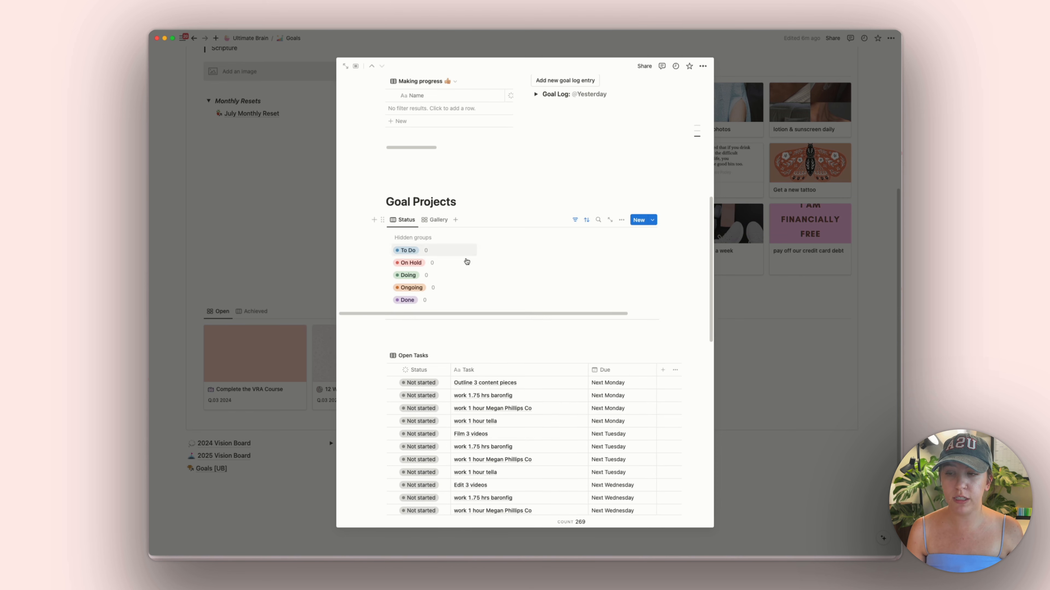
{"action": "scroll", "coordinate": [454, 255], "scroll_direction": "down", "scroll_amount": 5}
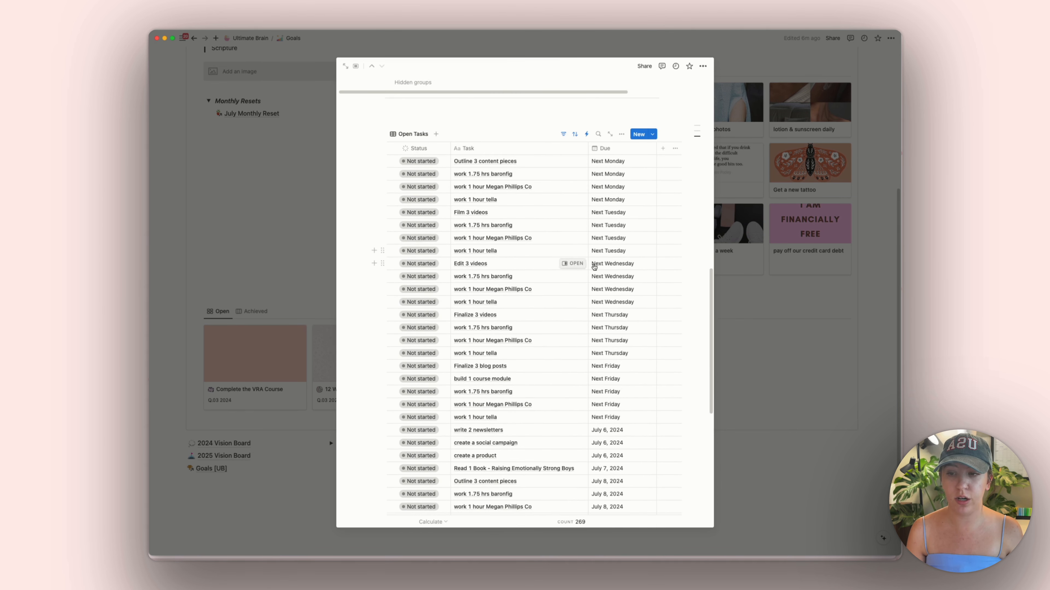
{"action": "scroll", "coordinate": [539, 343], "scroll_direction": "up", "scroll_amount": 10}
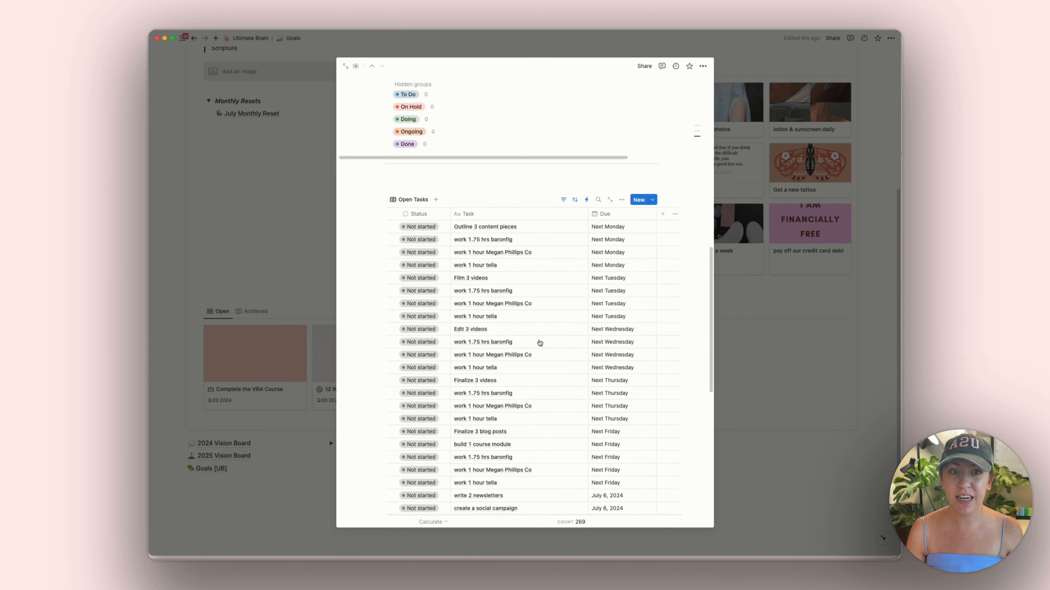
{"action": "scroll", "coordinate": [539, 341], "scroll_direction": "down", "scroll_amount": 2}
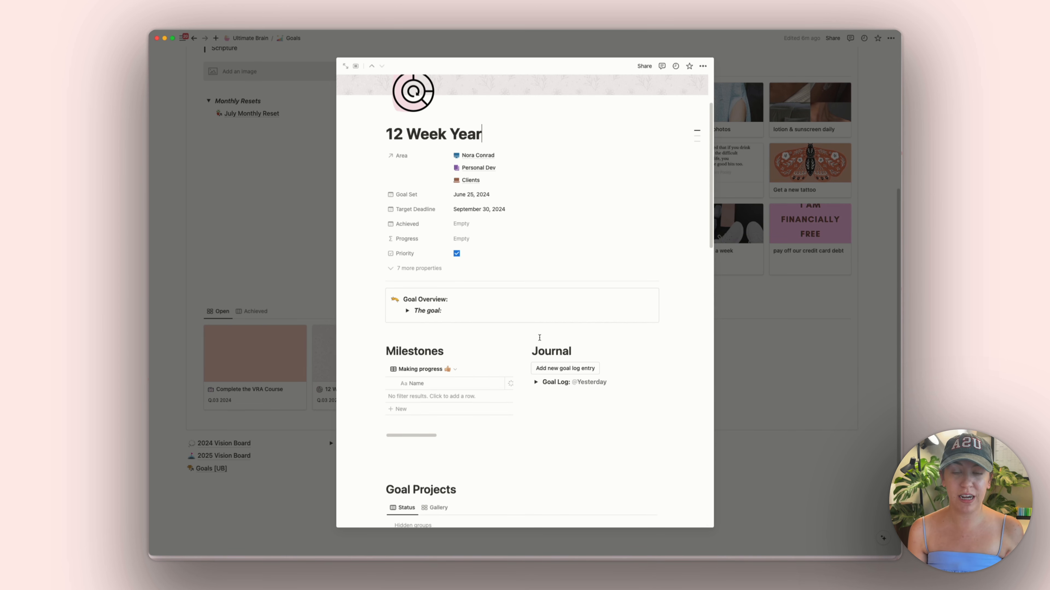
{"action": "left_click", "coordinate": [403, 409]}
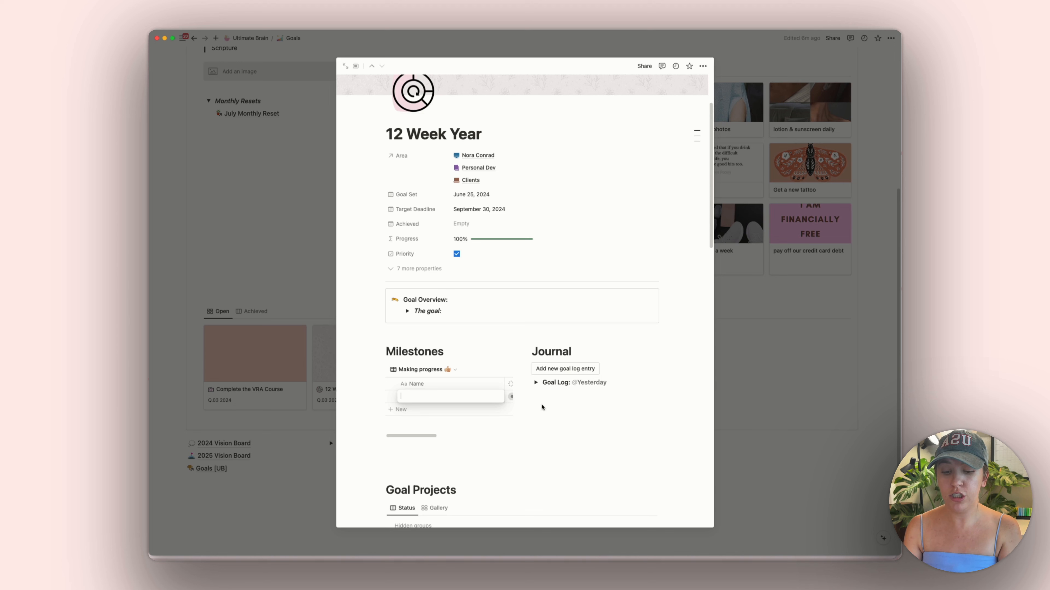
{"action": "type", "text": "10k Subscribers of Youtube"}
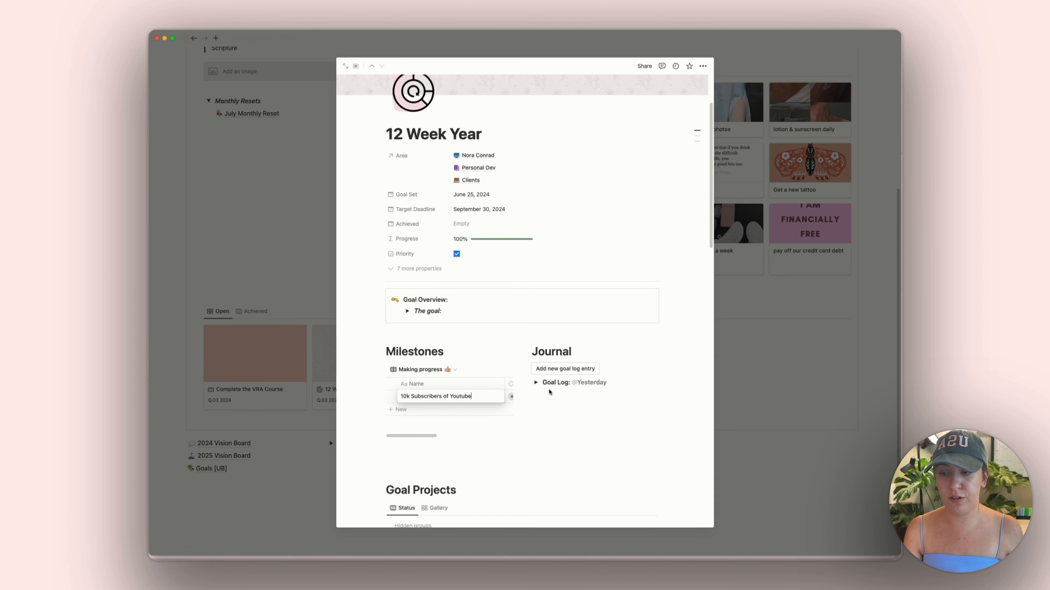
{"action": "left_click", "coordinate": [449, 396]}
{"action": "key", "text": "BackSpace"}
{"action": "type", "text": "n"}
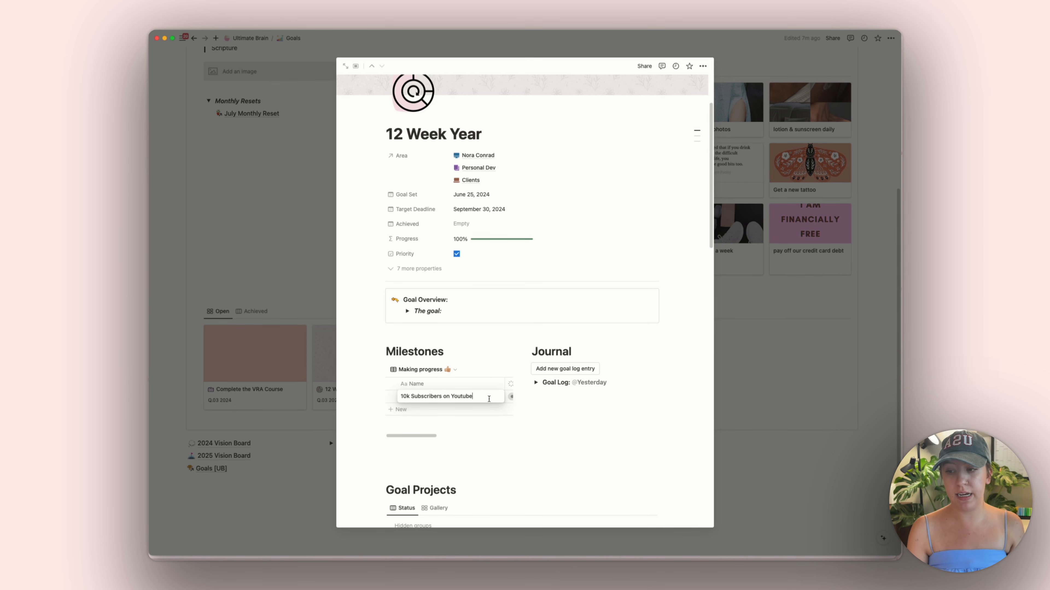
{"action": "key", "text": "Escape"}
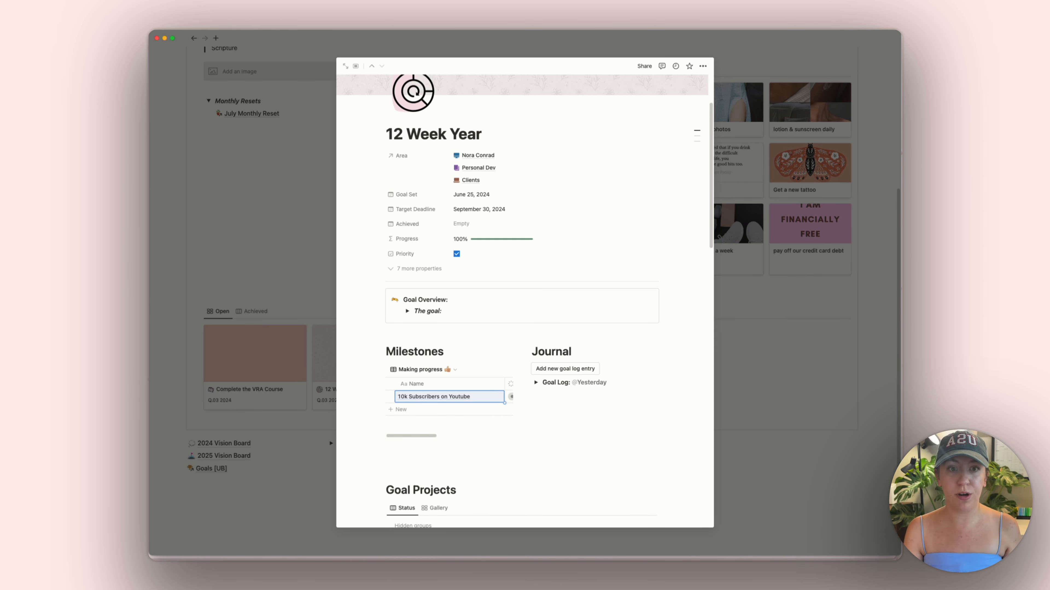
Step: Add two more milestones named "1000 Medium Subscribers" and "$1000 Sales Month"
{"action": "left_click", "coordinate": [435, 411]}
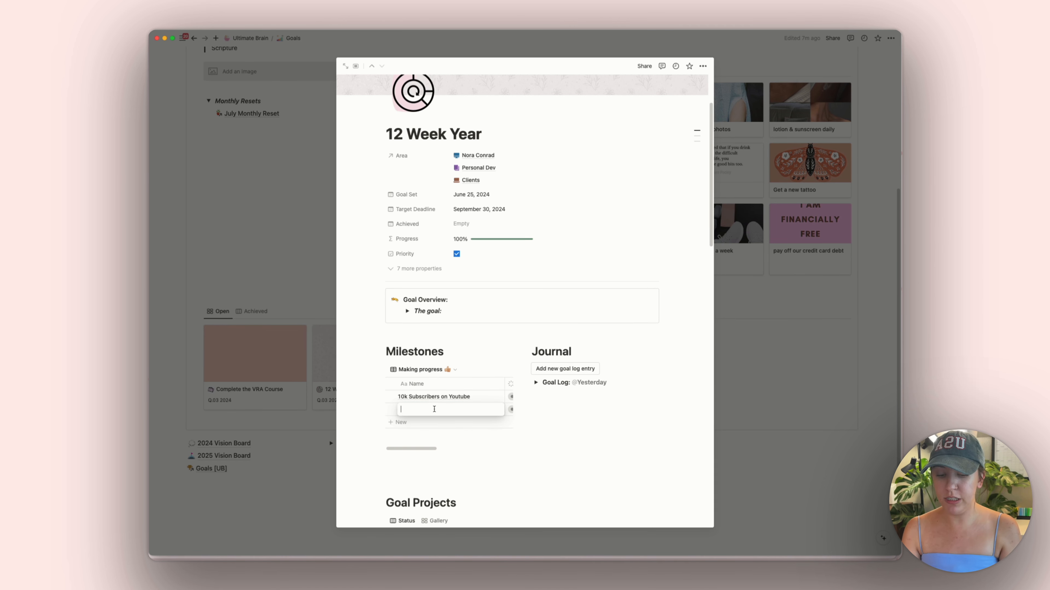
{"action": "type", "text": "1000 Me"}
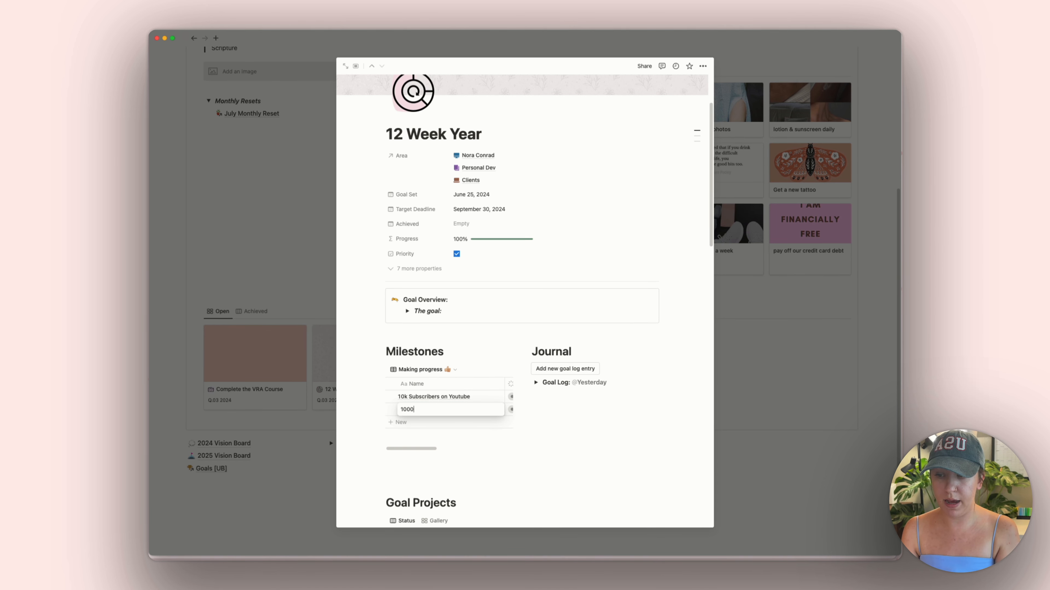
{"action": "type", "text": "dium Subscribers"}
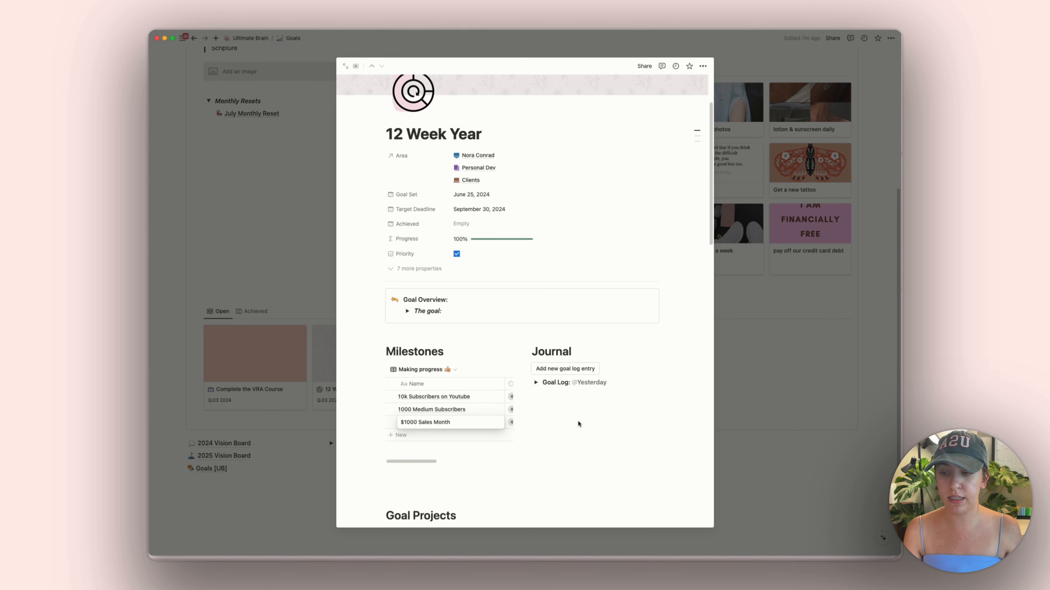
{"action": "key", "text": "Escape"}
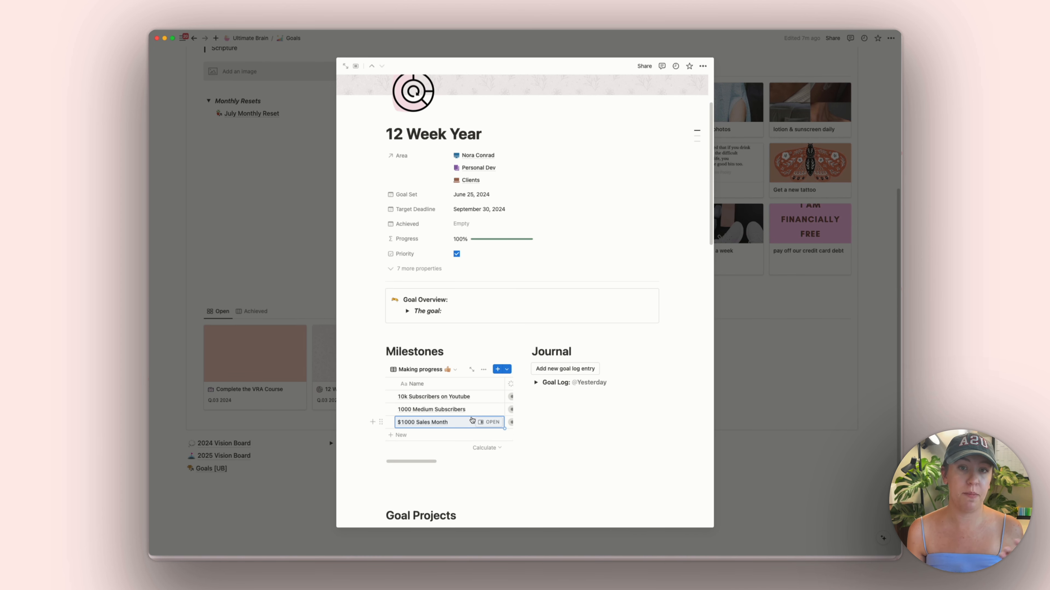
{"action": "left_click", "coordinate": [566, 409]}
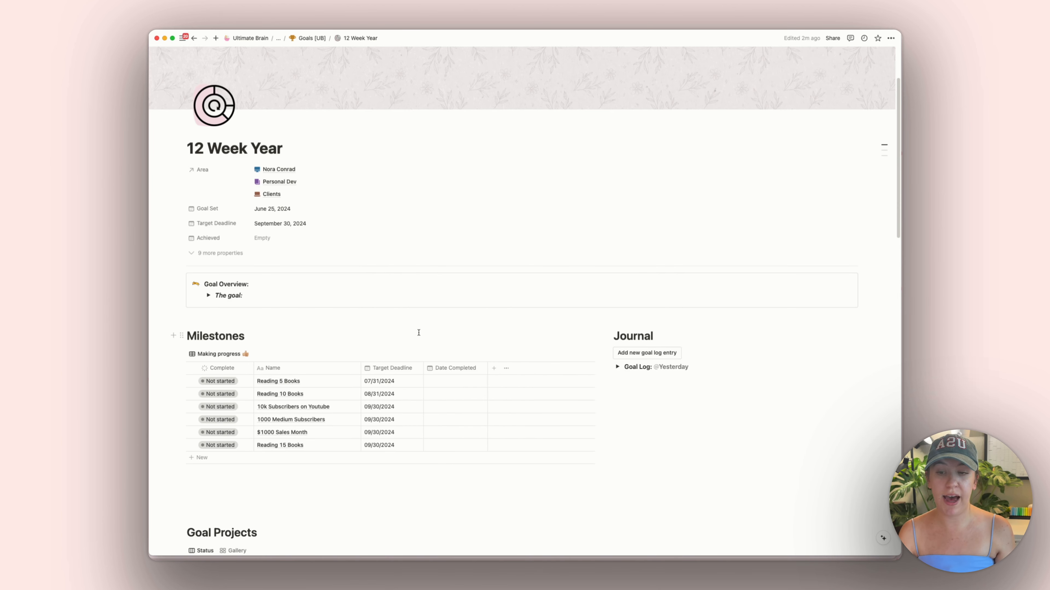
Step: Show the Goal Projects as a gallery and add a new project to it
{"action": "scroll", "coordinate": [461, 324], "scroll_direction": "down", "scroll_amount": 3}
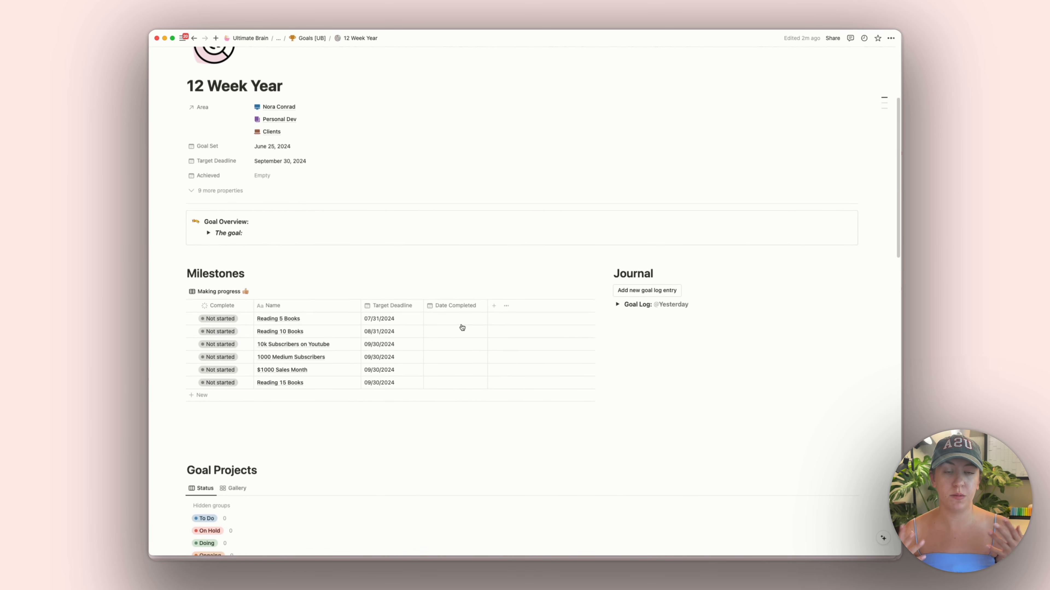
{"action": "scroll", "coordinate": [462, 327], "scroll_direction": "down", "scroll_amount": 15}
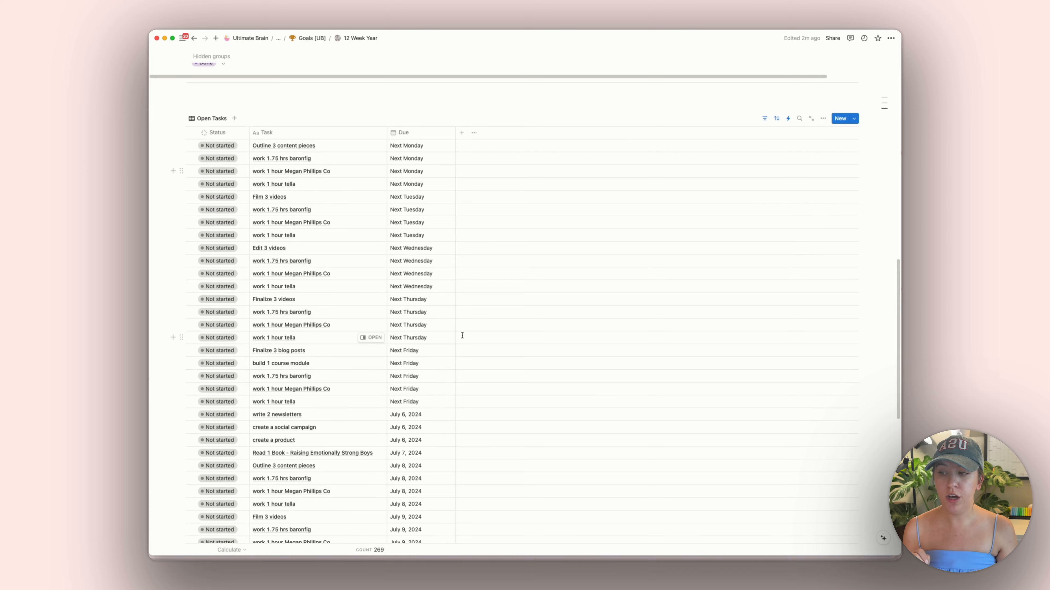
{"action": "scroll", "coordinate": [462, 335], "scroll_direction": "up", "scroll_amount": 8}
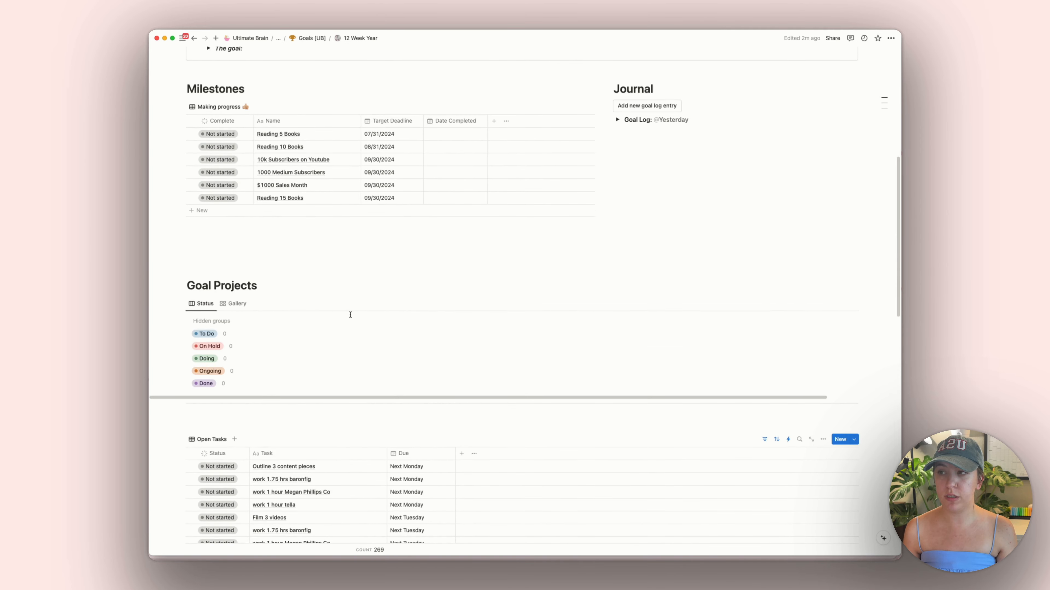
{"action": "left_click", "coordinate": [233, 304]}
{"action": "left_click", "coordinate": [244, 326]}
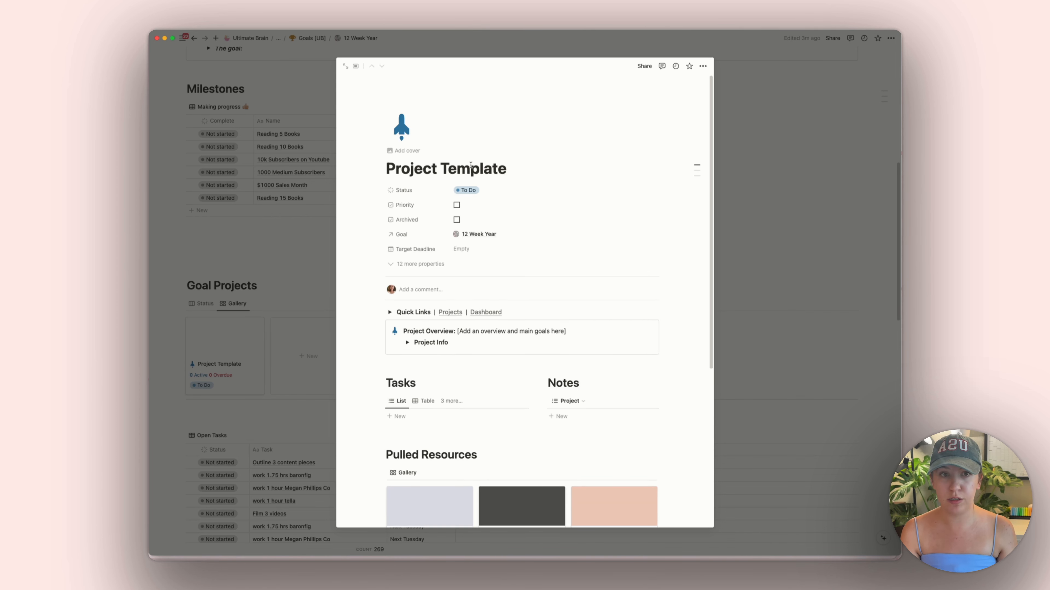
Step: Rename the new project "Content Creation Course", look over its page and close it
{"action": "triple_click", "coordinate": [460, 165]}
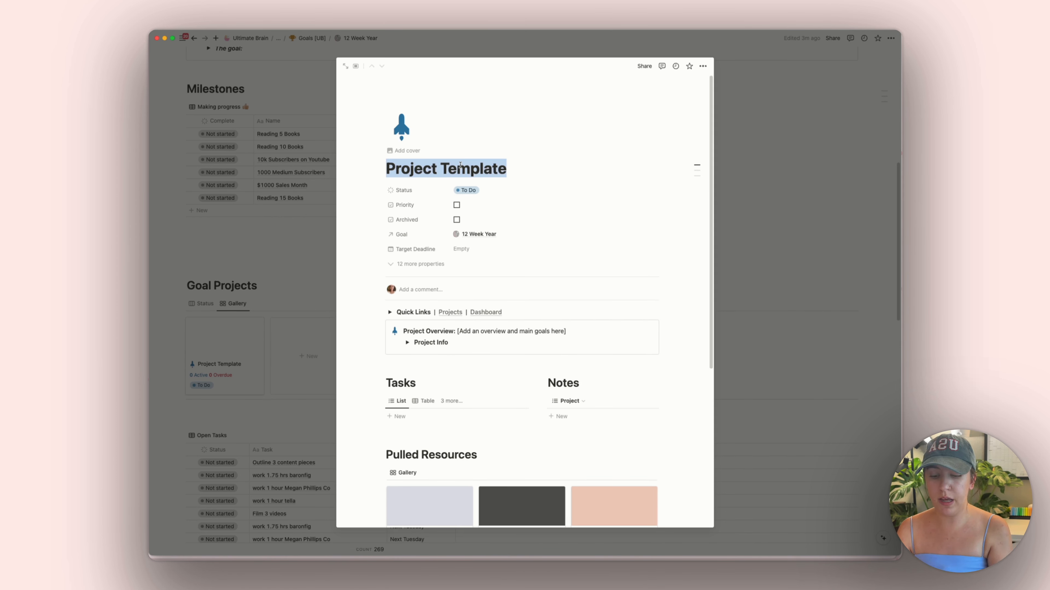
{"action": "type", "text": "Content Creation Course"}
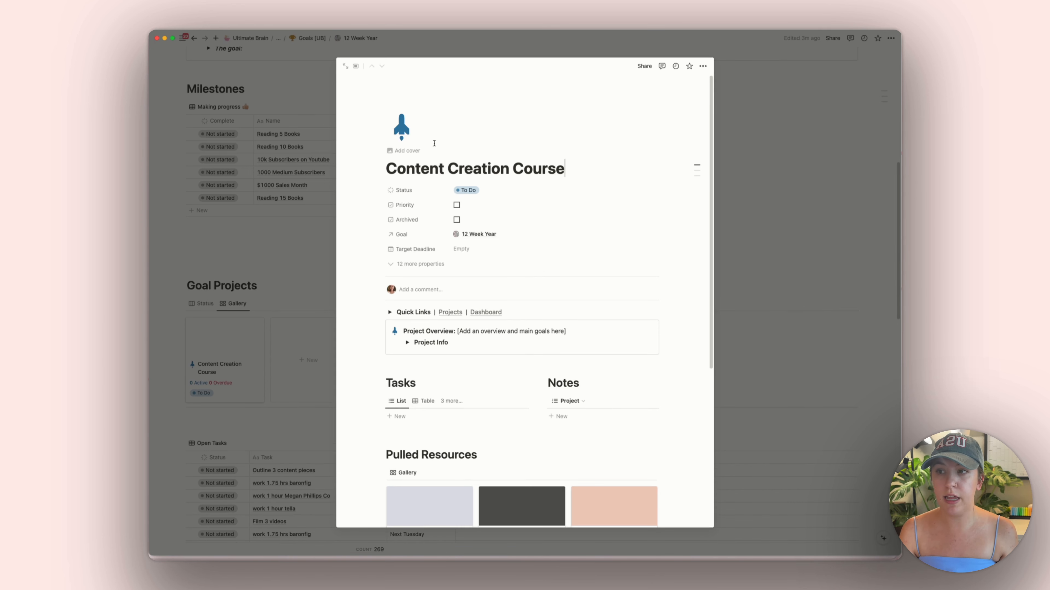
{"action": "left_click", "coordinate": [550, 139]}
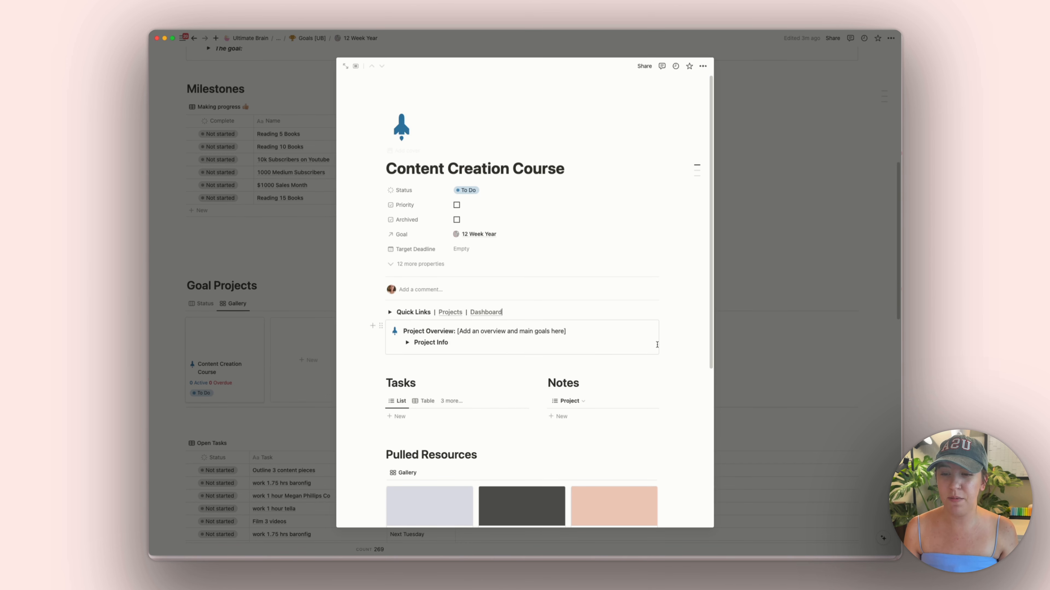
{"action": "scroll", "coordinate": [641, 327], "scroll_direction": "down", "scroll_amount": 3}
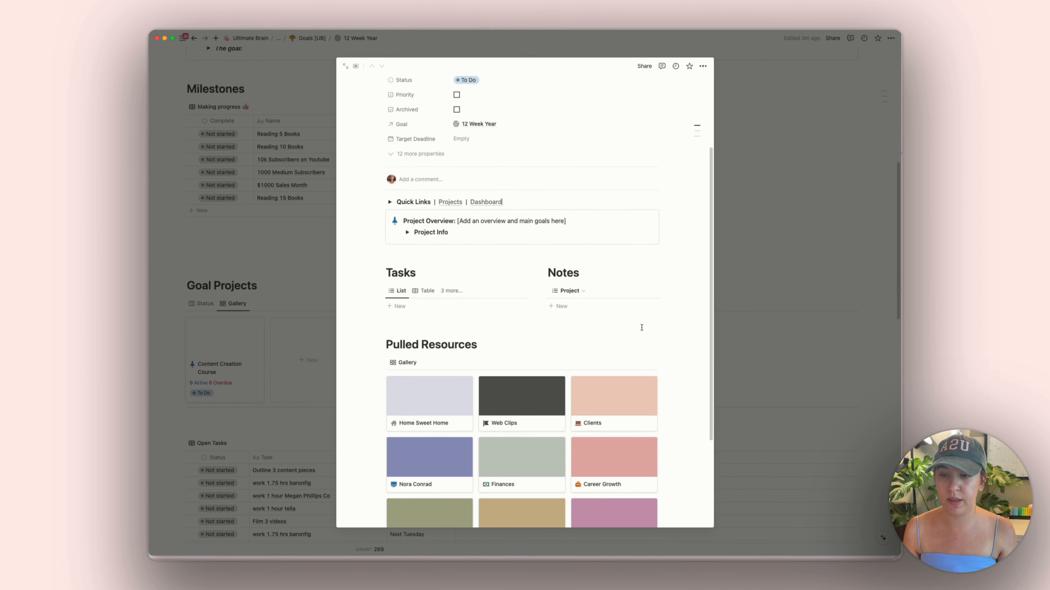
{"action": "scroll", "coordinate": [641, 327], "scroll_direction": "down", "scroll_amount": 2}
{"action": "scroll", "coordinate": [642, 327], "scroll_direction": "up", "scroll_amount": 6}
{"action": "key", "text": "Escape"}
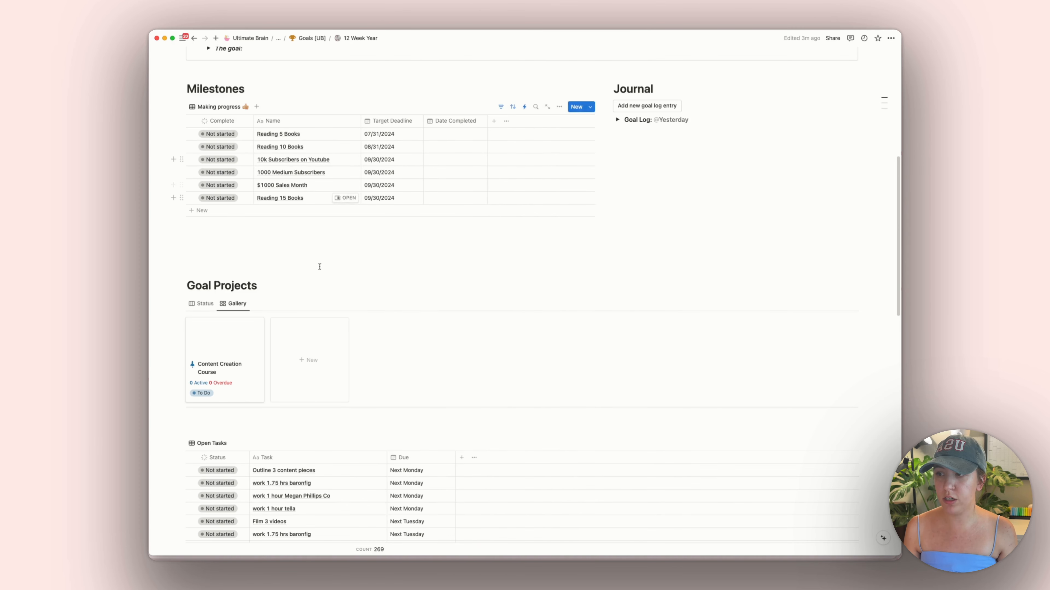
Step: Add a second project named "Newsletter Progress" to the Goal Projects gallery and close its page
{"action": "left_click", "coordinate": [294, 374]}
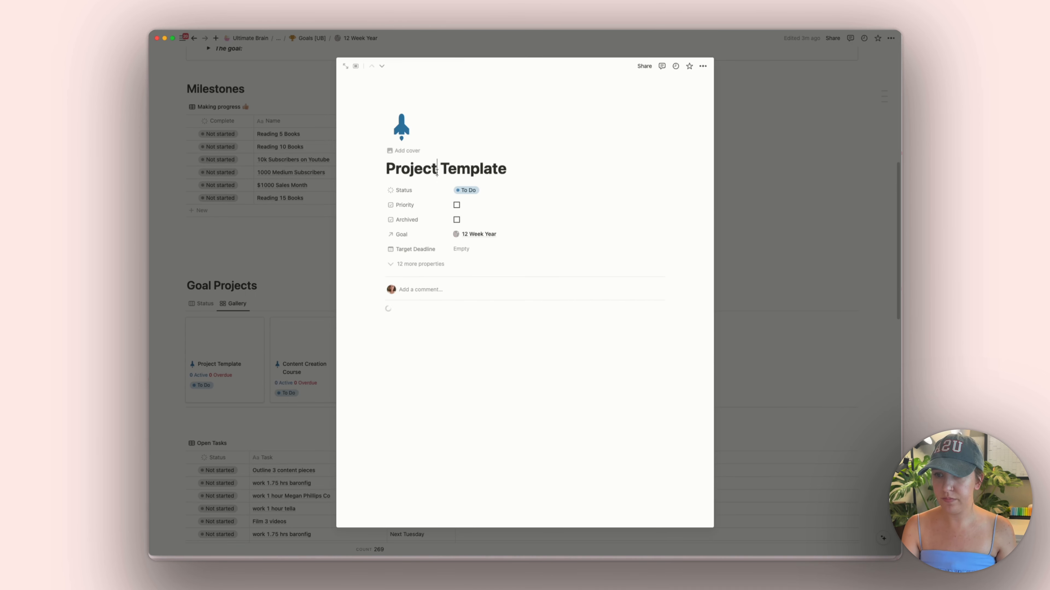
{"action": "type", "text": "Newsletter"}
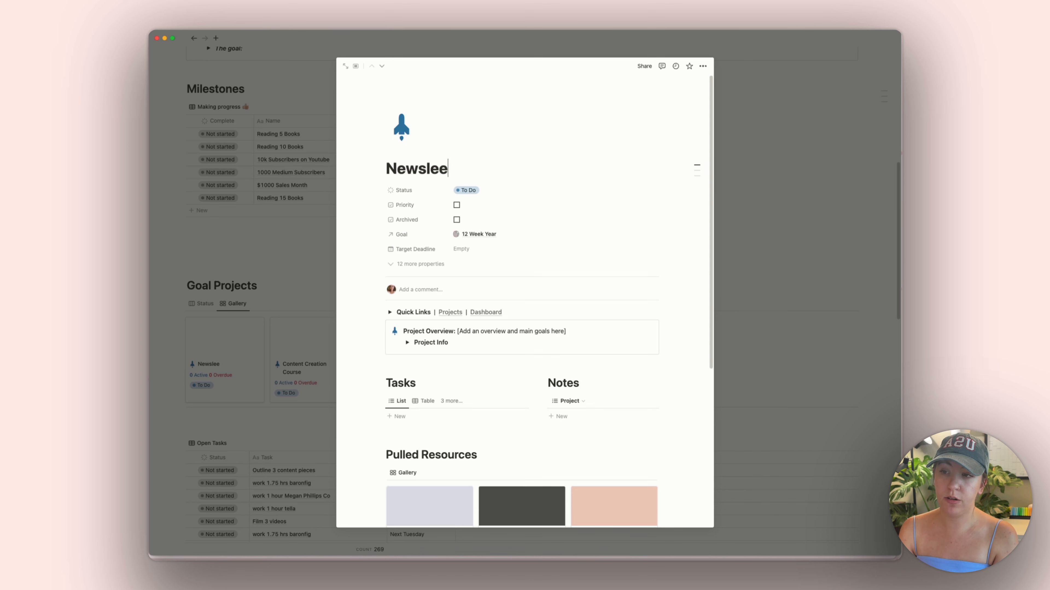
{"action": "type", "text": " Progress"}
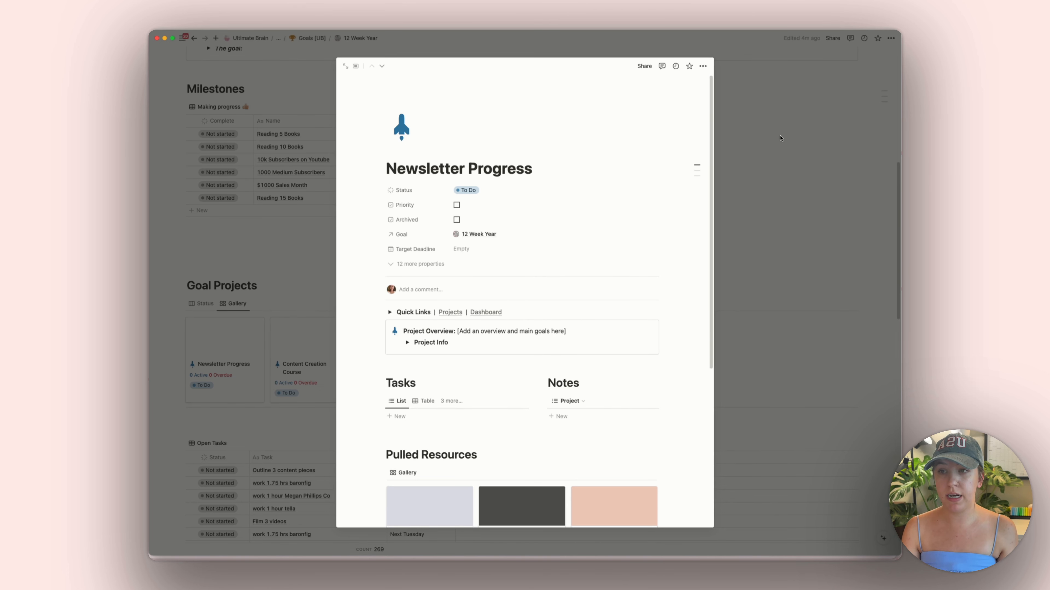
{"action": "left_click", "coordinate": [243, 346]}
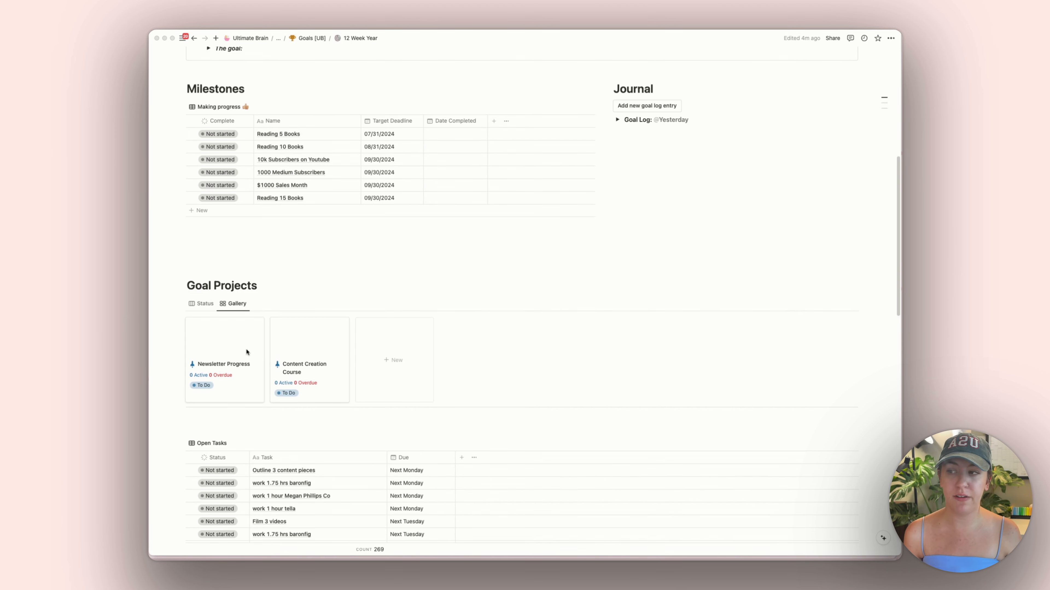
Step: Review the goal's milestones and projects, and look through the Newsletter Progress project's properties, tasks, notes and pulled resources
{"action": "scroll", "coordinate": [289, 341], "scroll_direction": "up", "scroll_amount": 5}
{"action": "scroll", "coordinate": [570, 282], "scroll_direction": "up", "scroll_amount": 2}
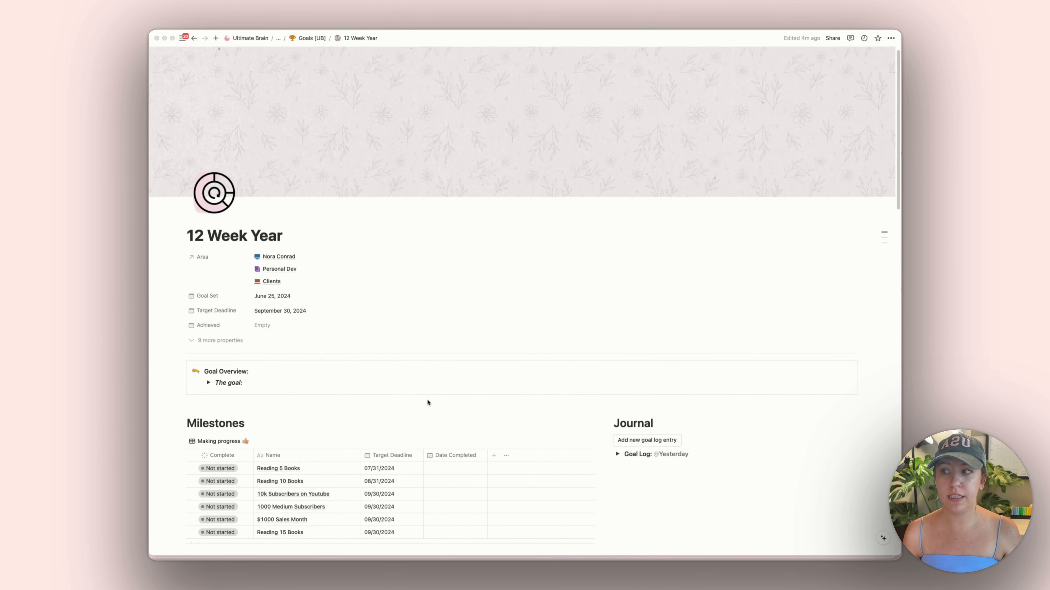
{"action": "scroll", "coordinate": [454, 372], "scroll_direction": "down", "scroll_amount": 8}
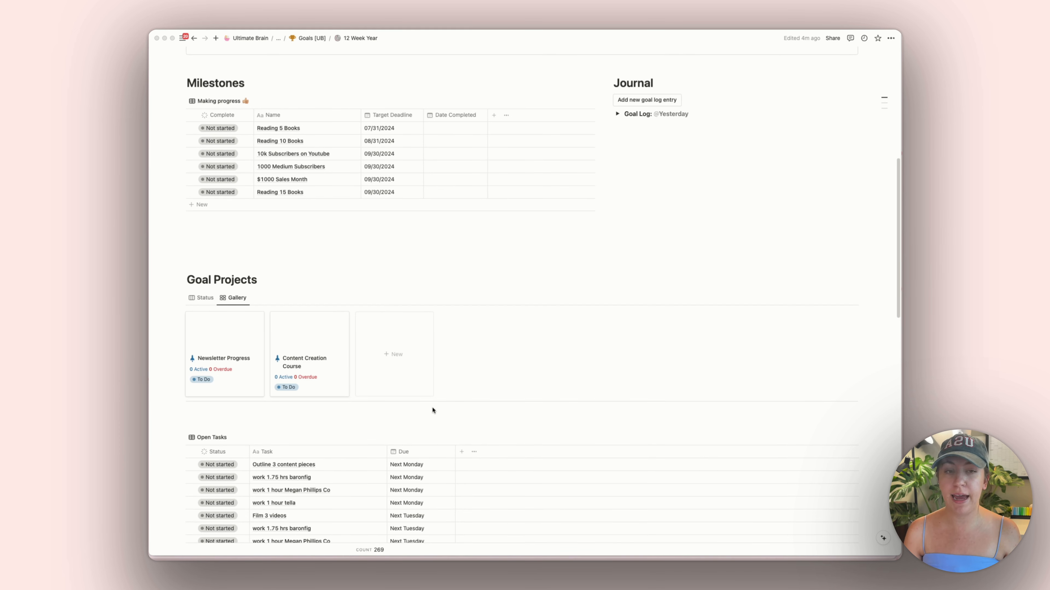
{"action": "scroll", "coordinate": [567, 302], "scroll_direction": "up", "scroll_amount": 1}
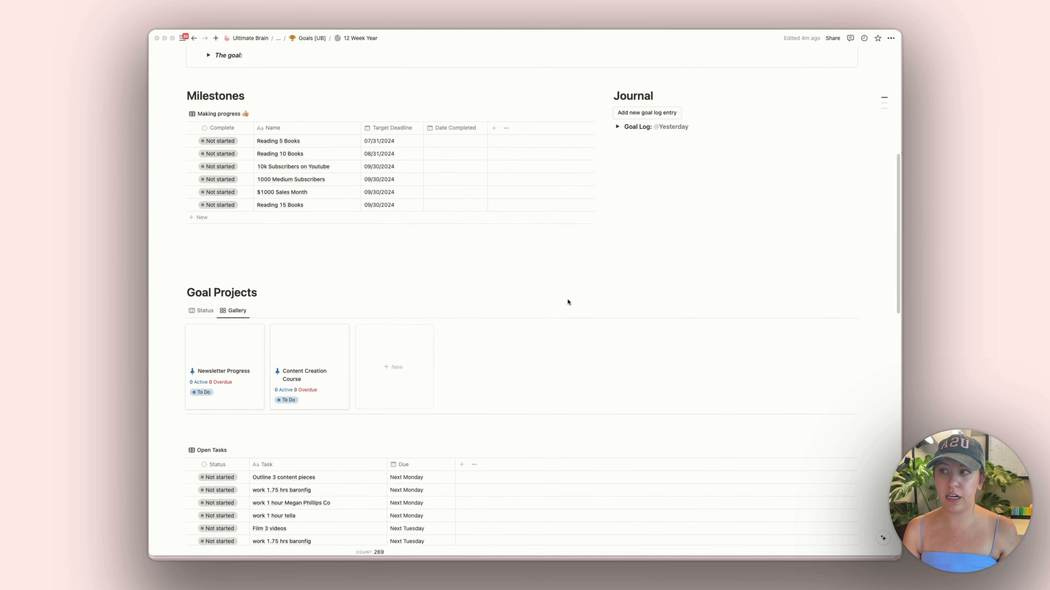
{"action": "scroll", "coordinate": [568, 301], "scroll_direction": "up", "scroll_amount": 1}
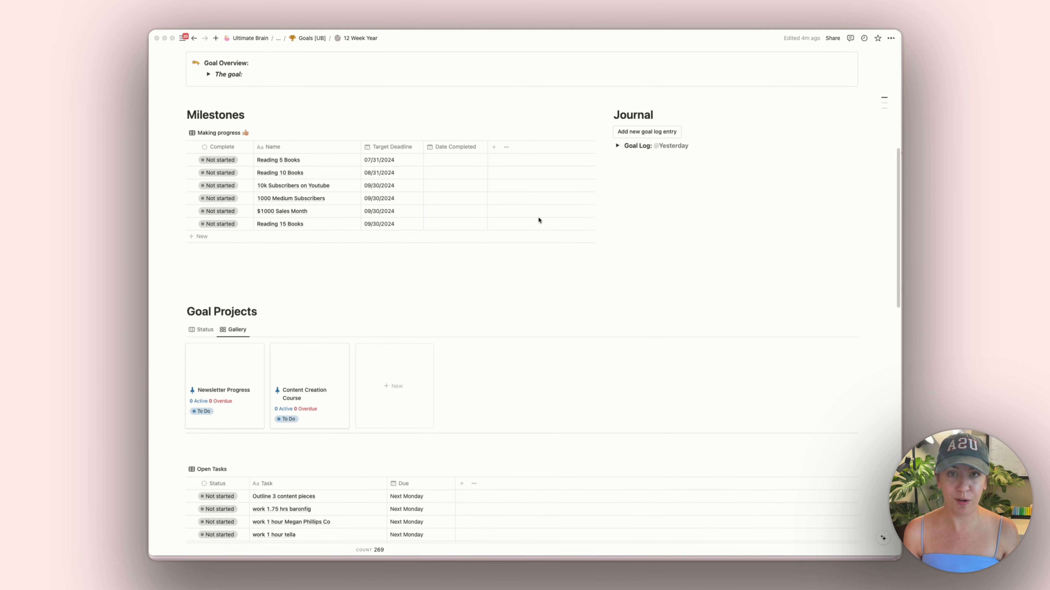
{"action": "scroll", "coordinate": [299, 375], "scroll_direction": "up", "scroll_amount": 1}
{"action": "left_click", "coordinate": [197, 371]}
{"action": "left_click", "coordinate": [209, 367]}
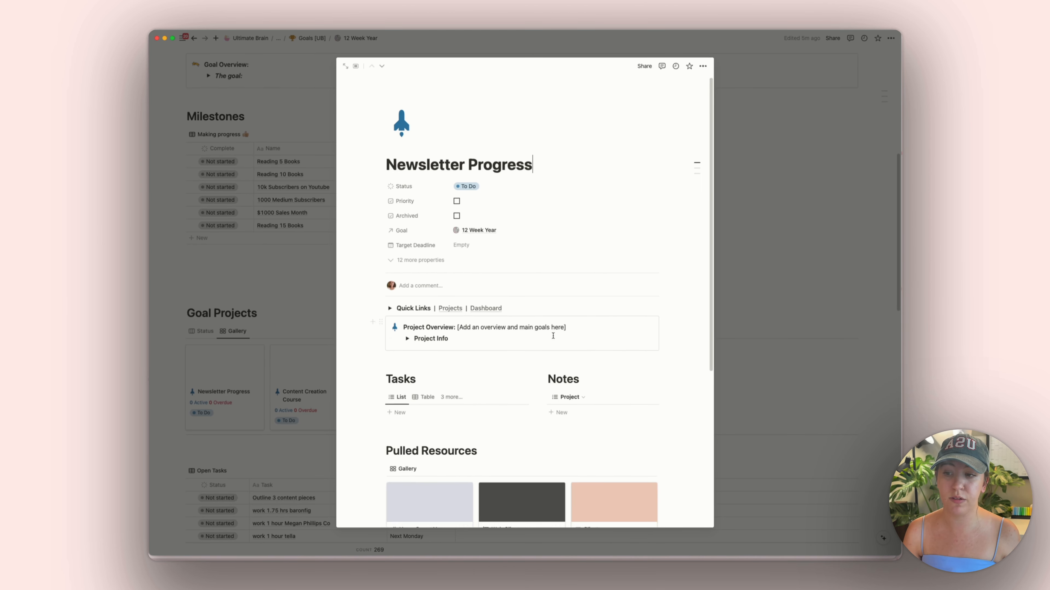
{"action": "scroll", "coordinate": [444, 289], "scroll_direction": "down", "scroll_amount": 4}
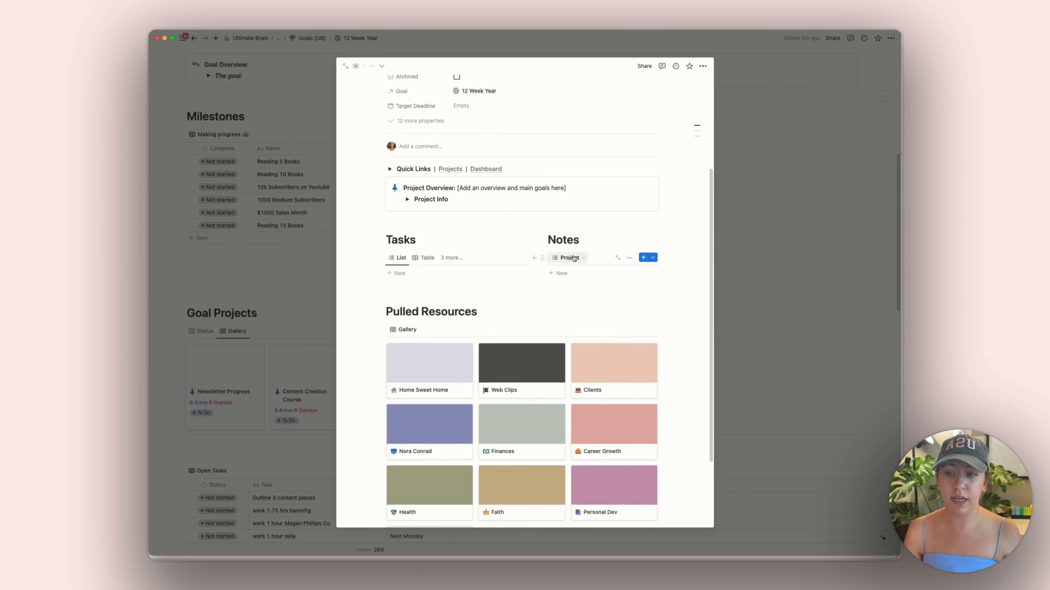
{"action": "scroll", "coordinate": [475, 331], "scroll_direction": "down", "scroll_amount": 3}
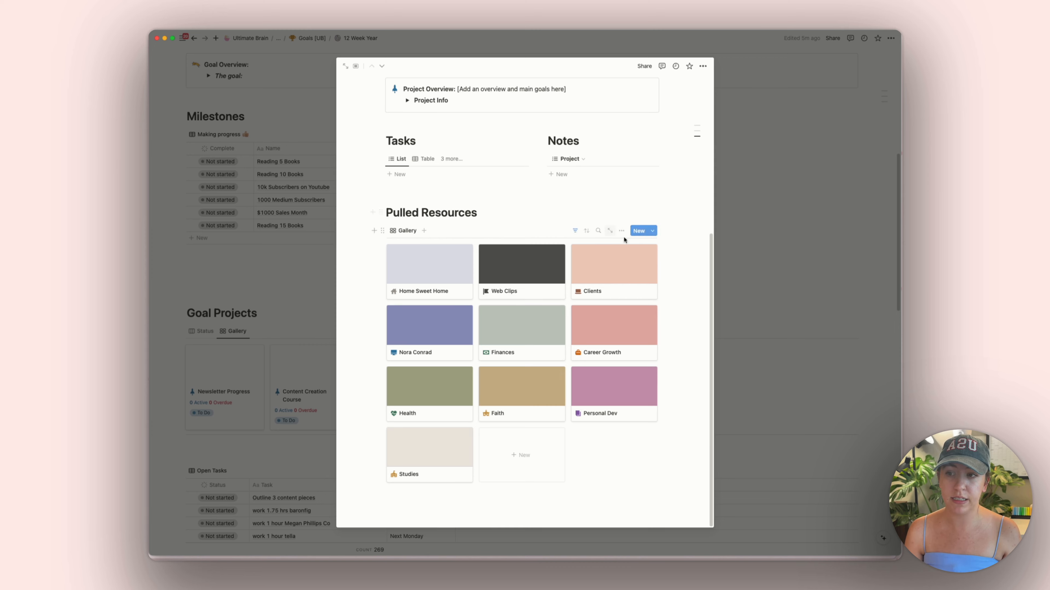
{"action": "scroll", "coordinate": [678, 252], "scroll_direction": "up", "scroll_amount": 6}
{"action": "scroll", "coordinate": [679, 253], "scroll_direction": "up", "scroll_amount": 2}
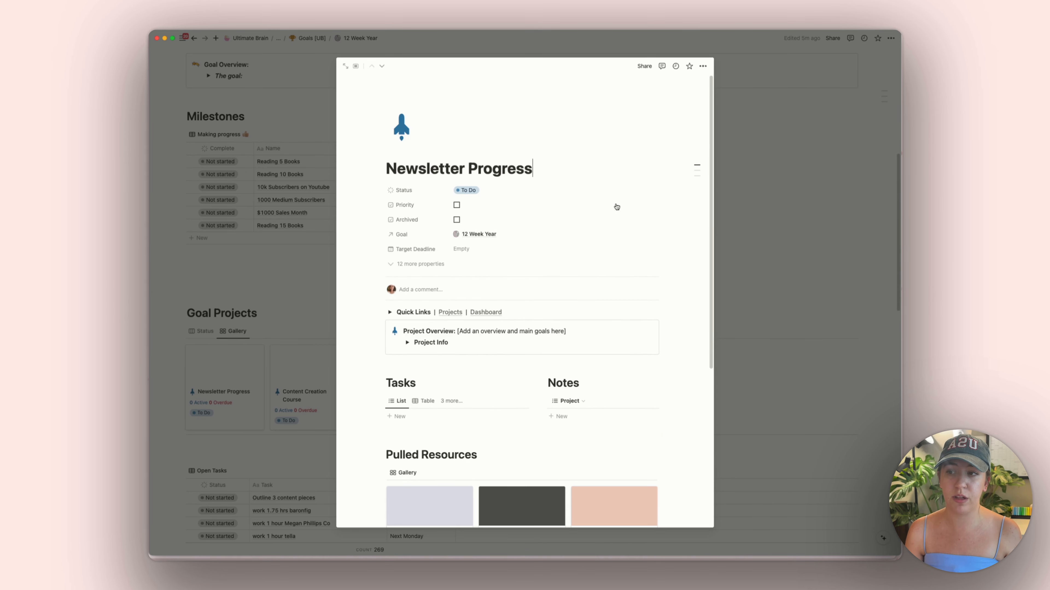
{"action": "left_click", "coordinate": [814, 279]}
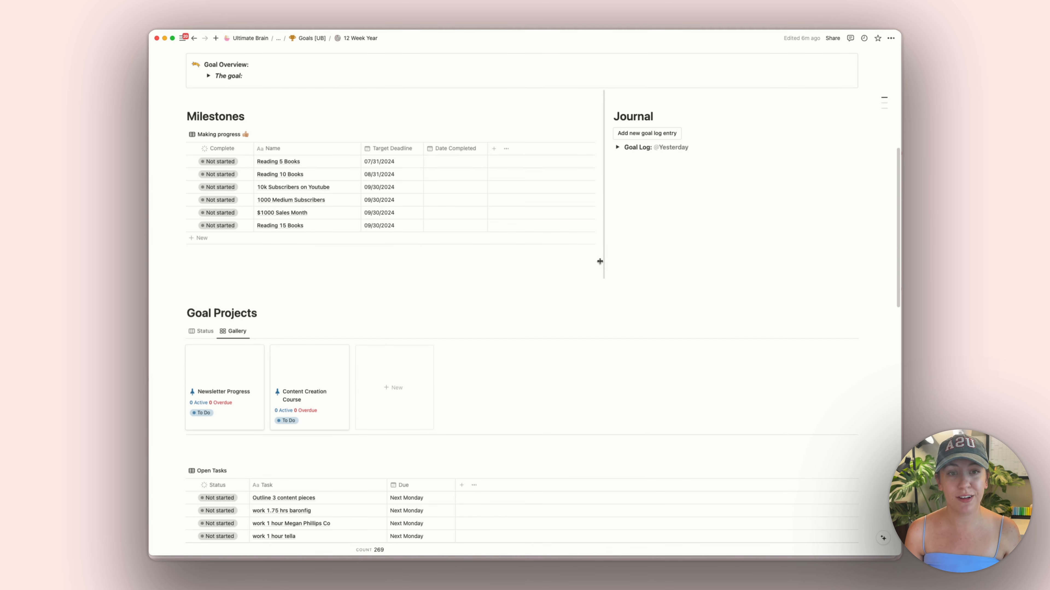
Step: Return from the 12 Week Year goal to the main Goals page
{"action": "scroll", "coordinate": [682, 204], "scroll_direction": "up", "scroll_amount": 5}
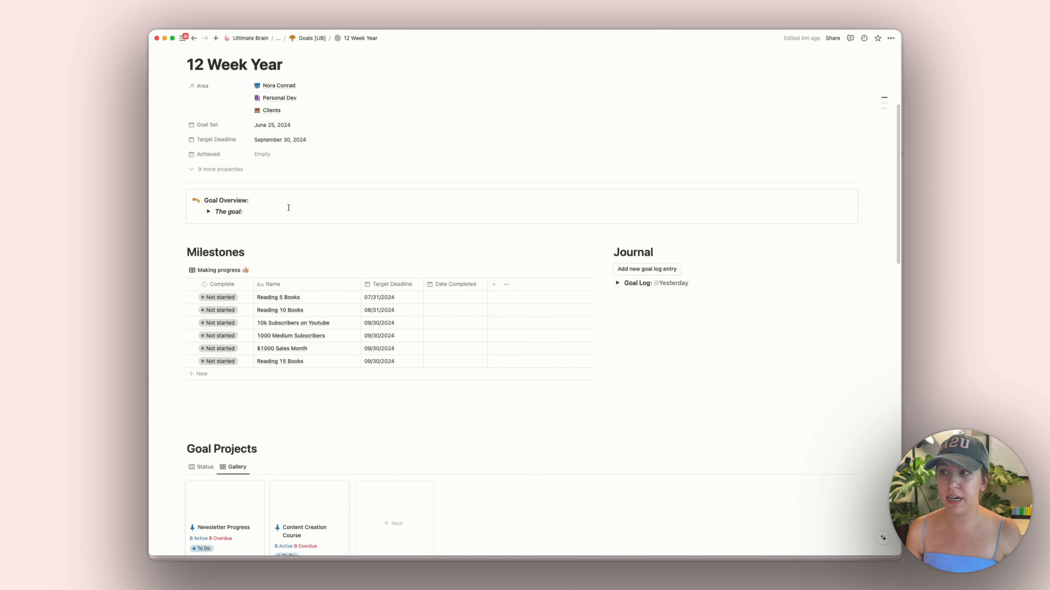
{"action": "scroll", "coordinate": [288, 177], "scroll_direction": "up", "scroll_amount": 3}
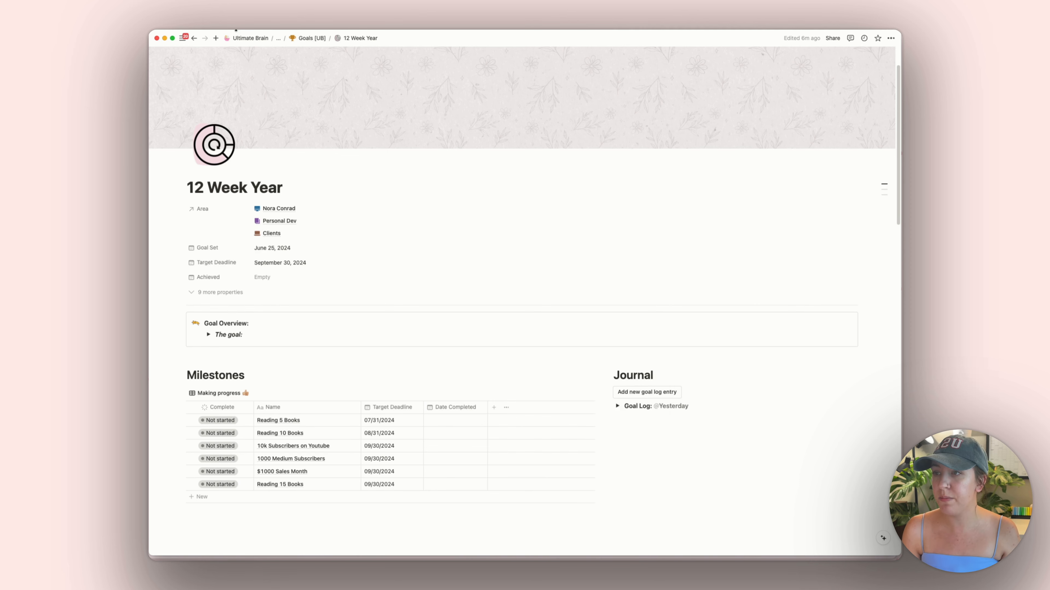
{"action": "left_click", "coordinate": [304, 38]}
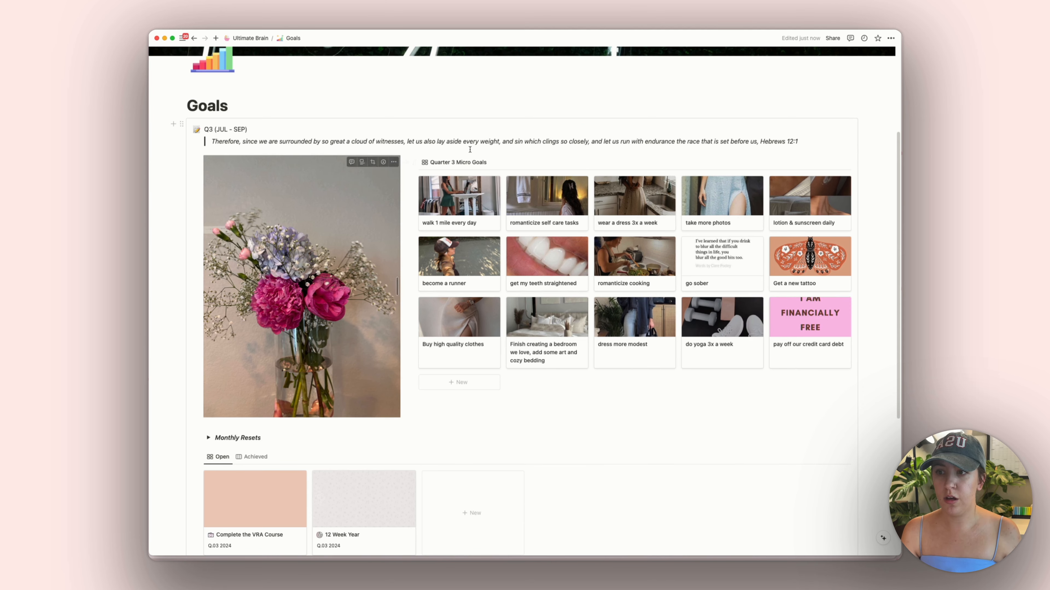
Step: Crop the flower photo in the Q3 section to a circle framing the bouquet and save the crop
{"action": "left_click", "coordinate": [373, 162]}
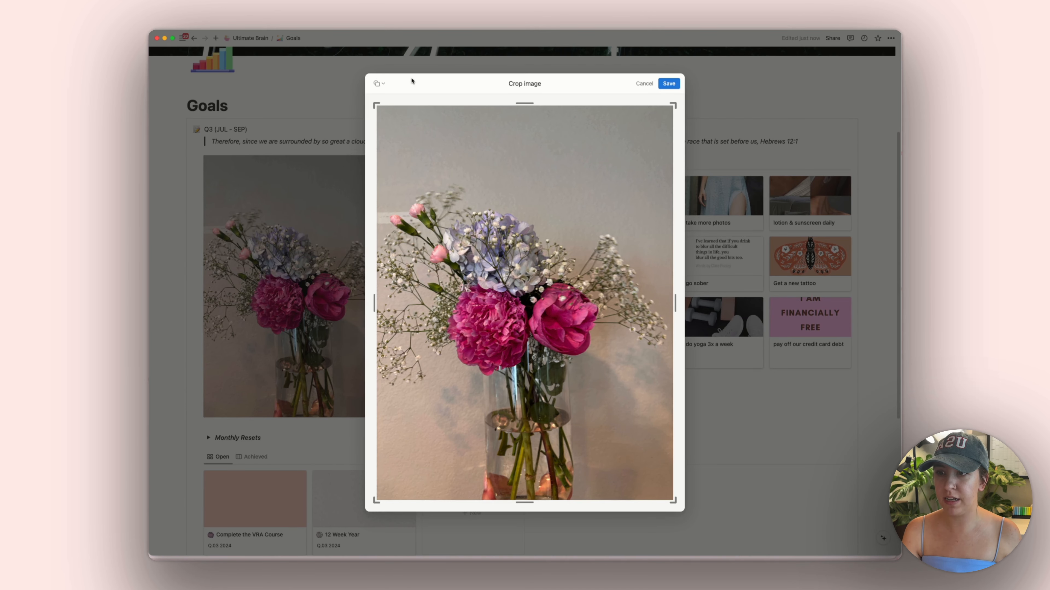
{"action": "left_click", "coordinate": [378, 83]}
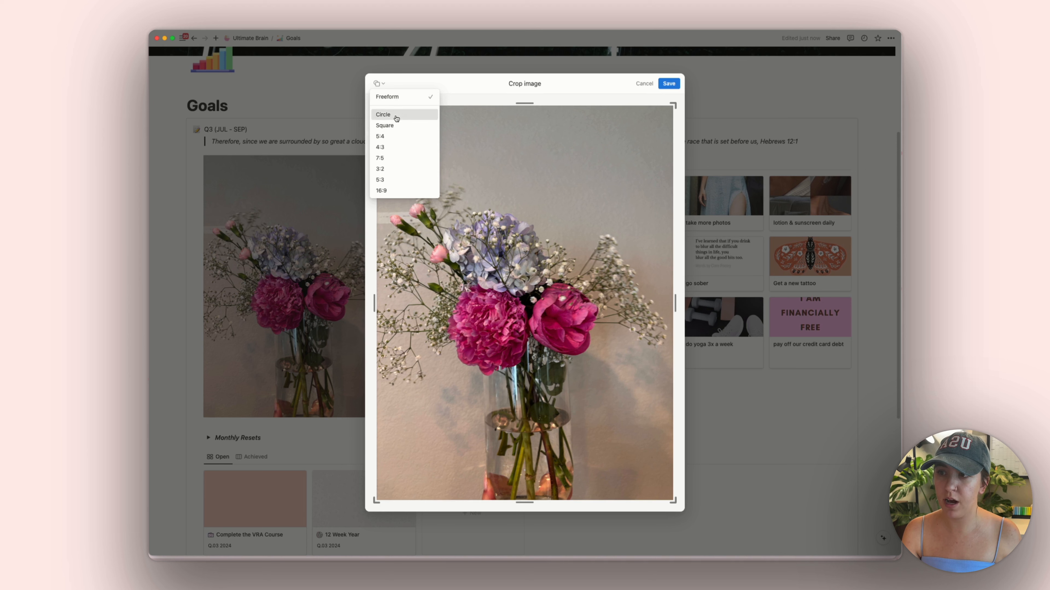
{"action": "left_click", "coordinate": [394, 116]}
{"action": "left_click", "coordinate": [538, 212]}
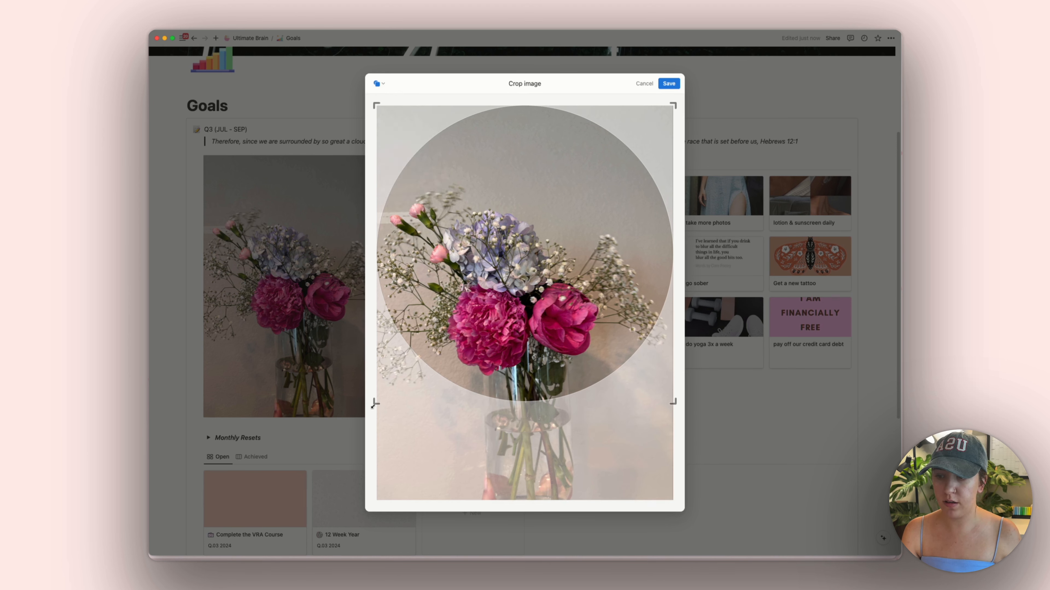
{"action": "left_click_drag", "start_coordinate": [505, 289], "coordinate": [505, 348]}
{"action": "left_click", "coordinate": [669, 83]}
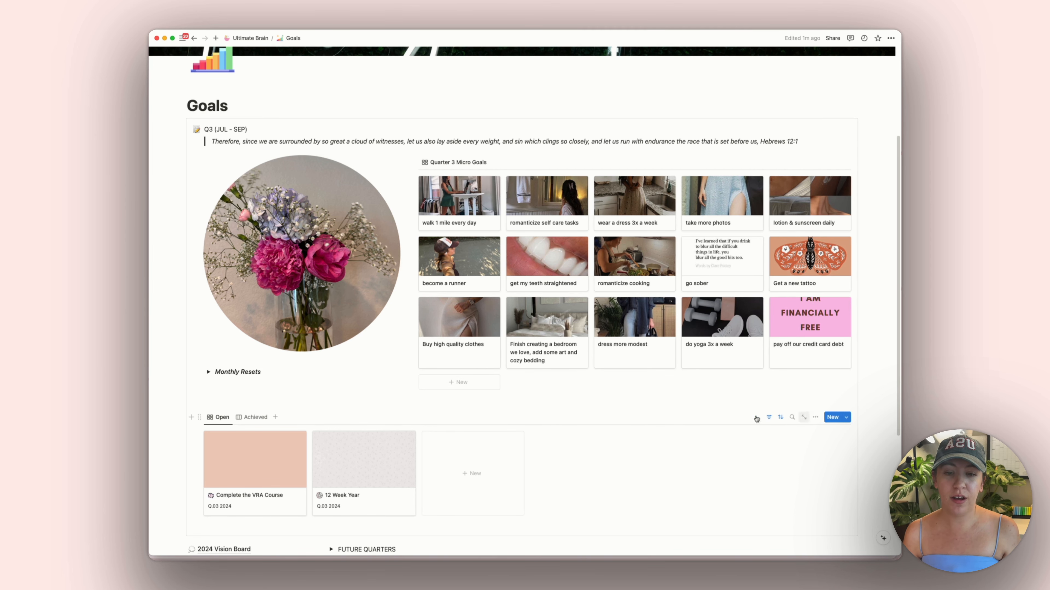
{"action": "scroll", "coordinate": [743, 415], "scroll_direction": "down", "scroll_amount": 5}
{"action": "scroll", "coordinate": [742, 415], "scroll_direction": "up", "scroll_amount": 10}
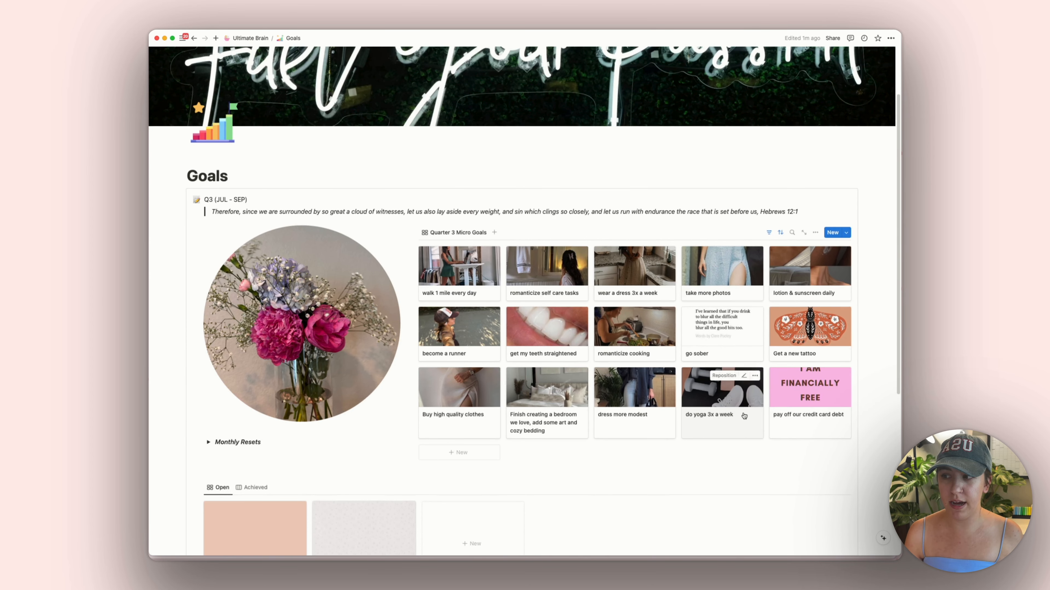
{"action": "scroll", "coordinate": [744, 415], "scroll_direction": "down", "scroll_amount": 3}
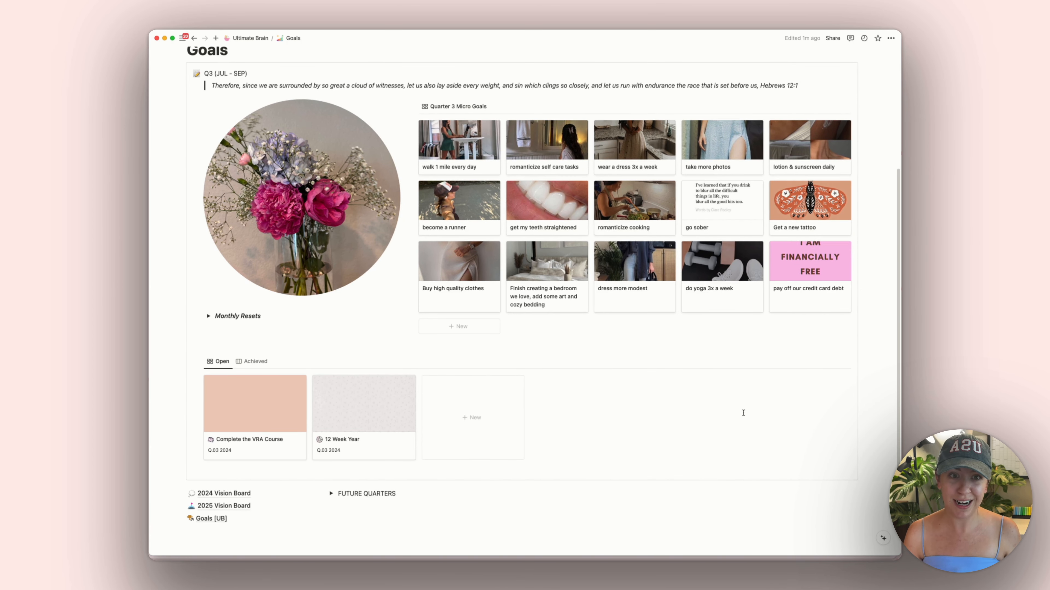